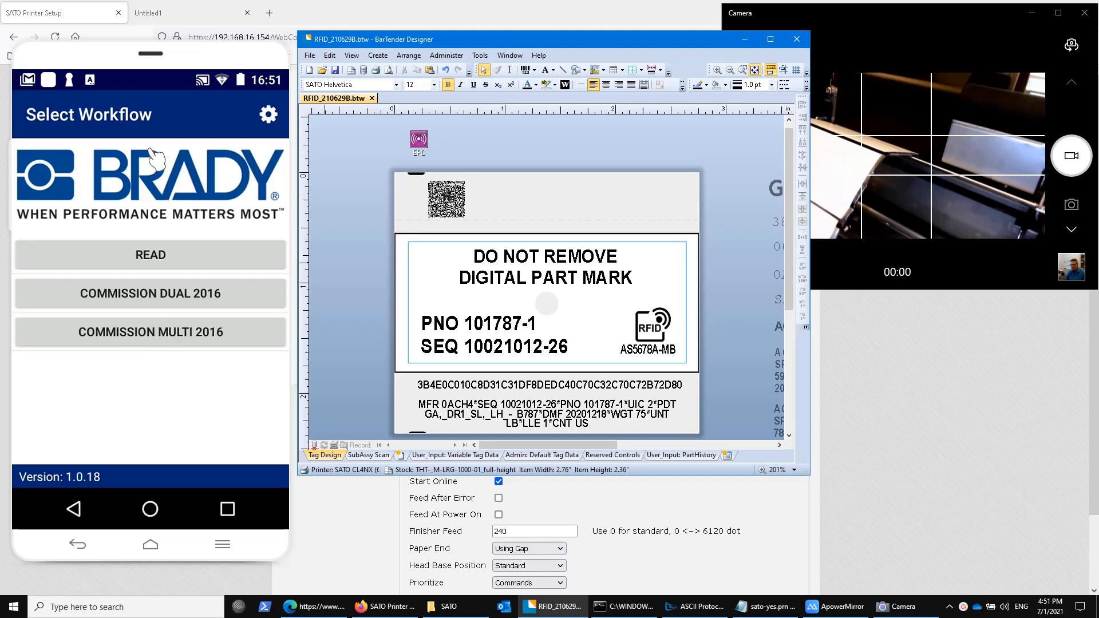
- Shift the mirrored phone screen slightly away from the label designer, and bring the camera feed to the front
click(173, 60)
drag(173, 59, 165, 42)
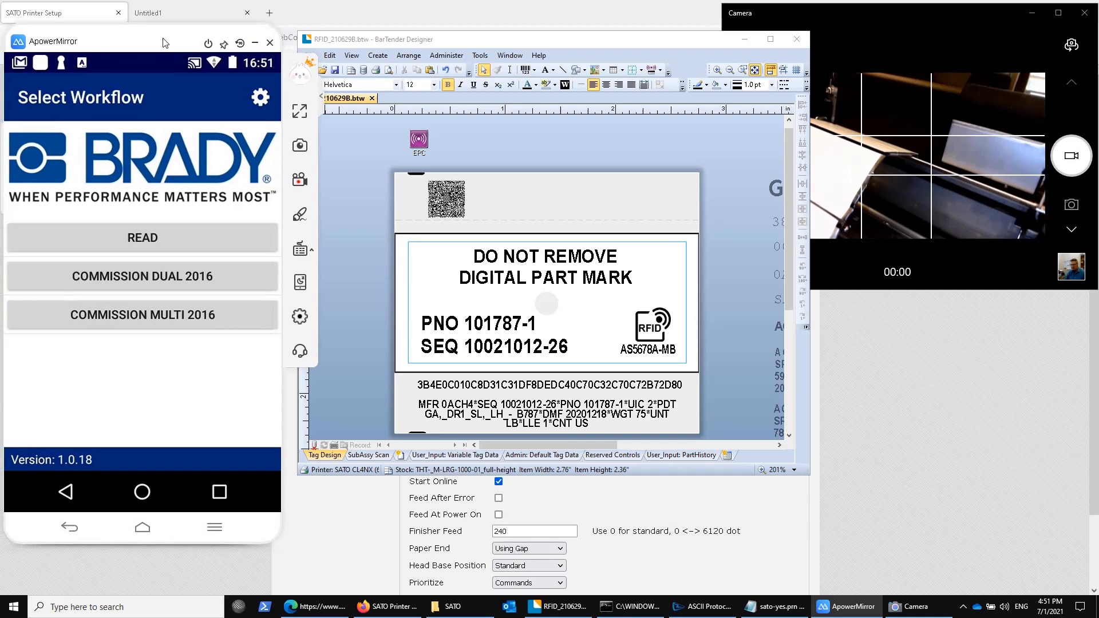
click(505, 44)
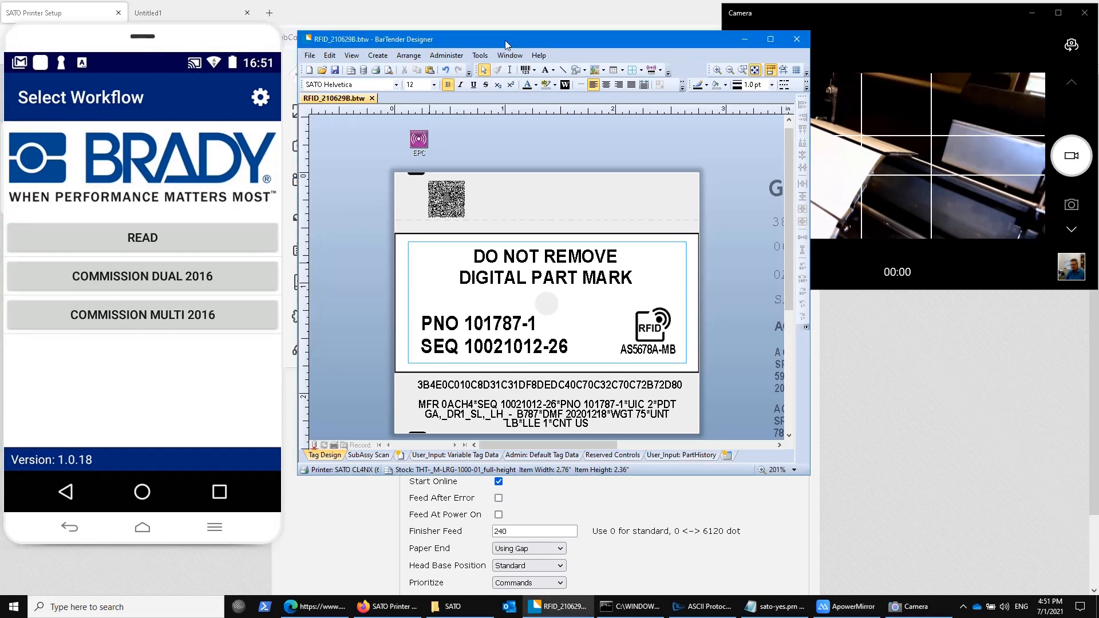
click(938, 9)
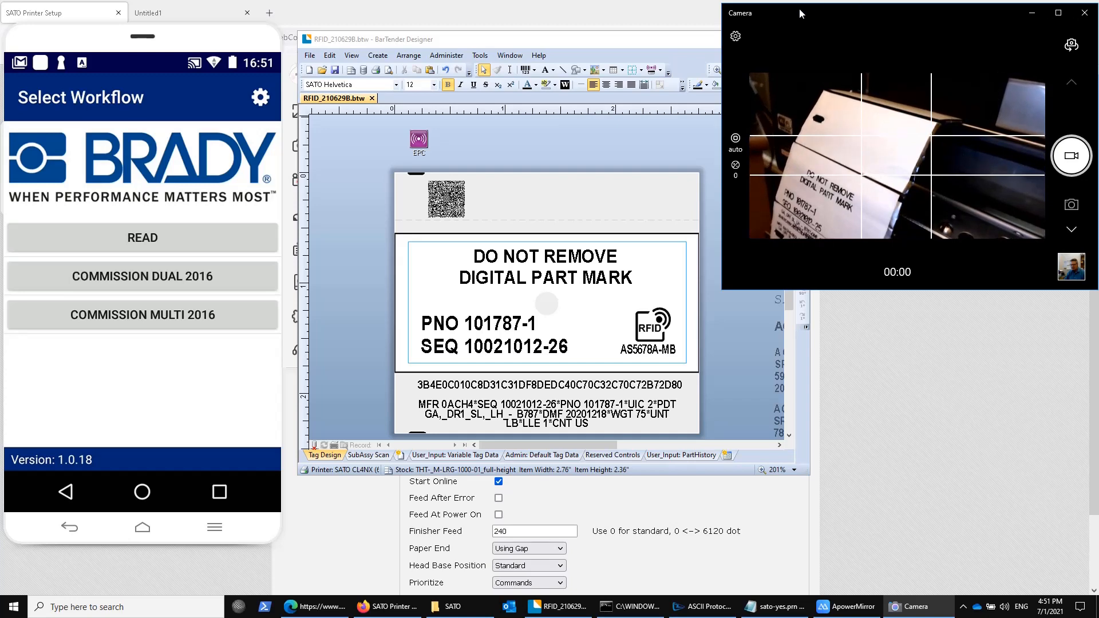
- Start printing the RFID_210629B.btw label on the SATO CL4NX (609 dpi) printer
click(428, 124)
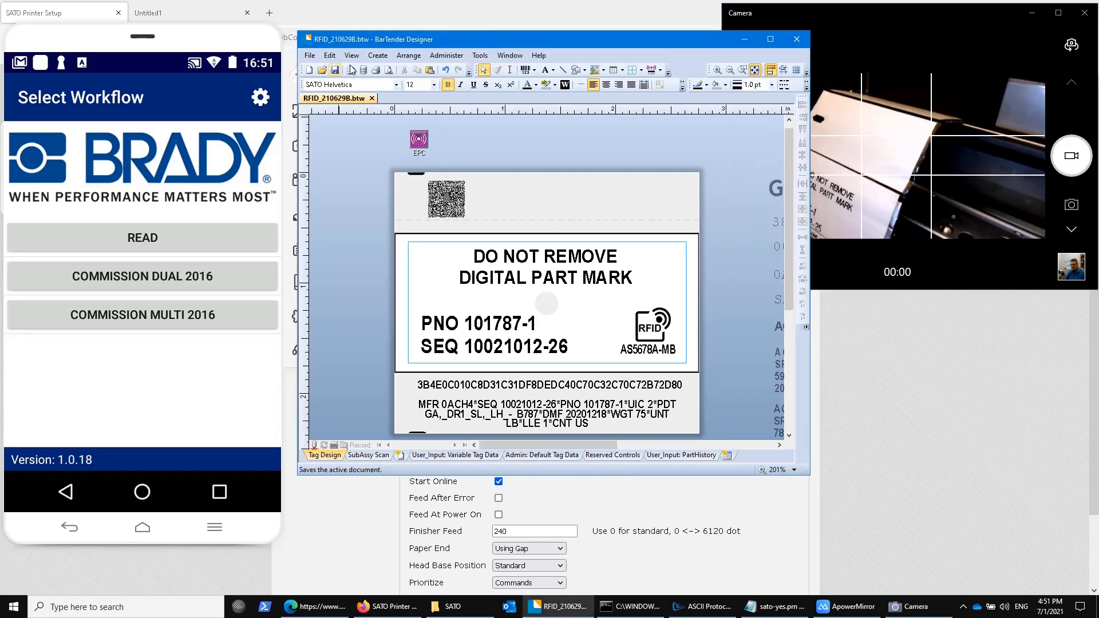
click(379, 74)
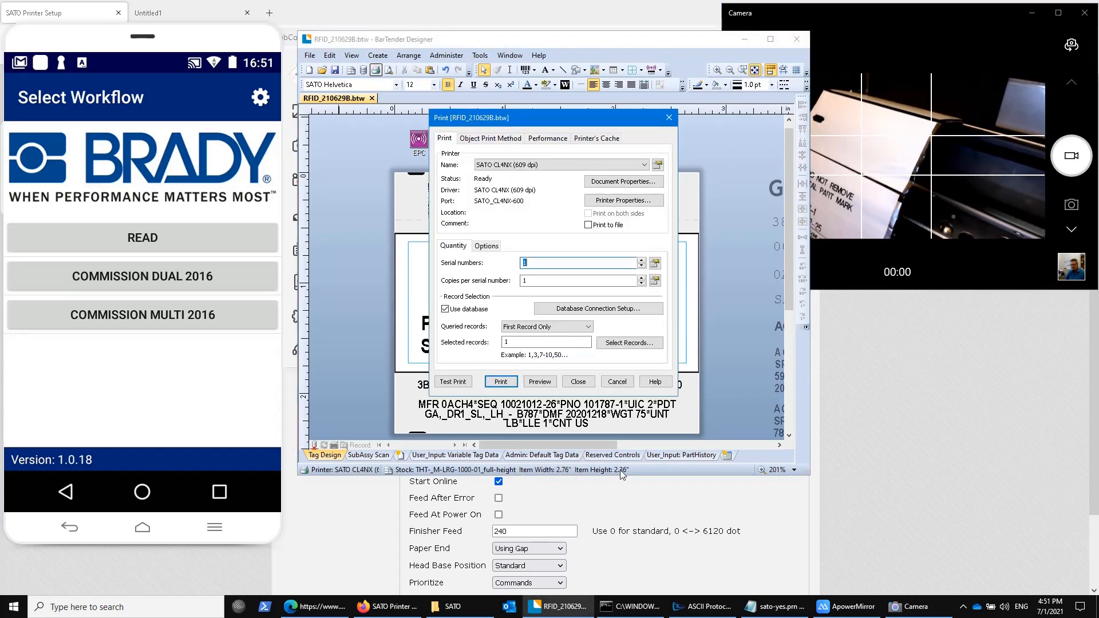
click(502, 382)
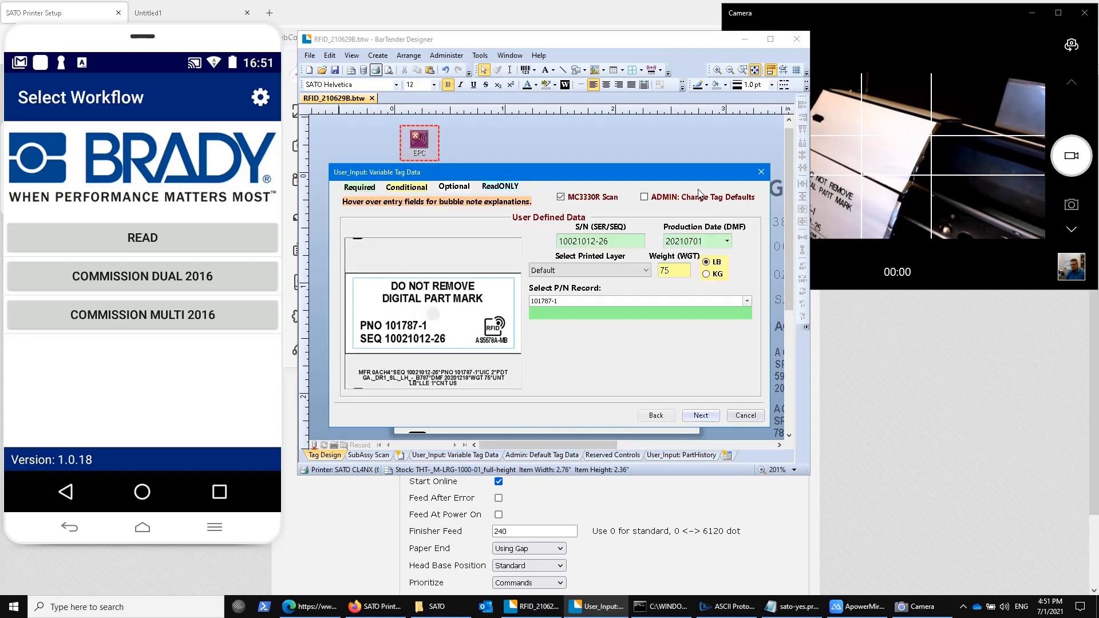
- Select part number record 101791-1 (GA, DR3 DL, LH - B787) for the tag
click(747, 302)
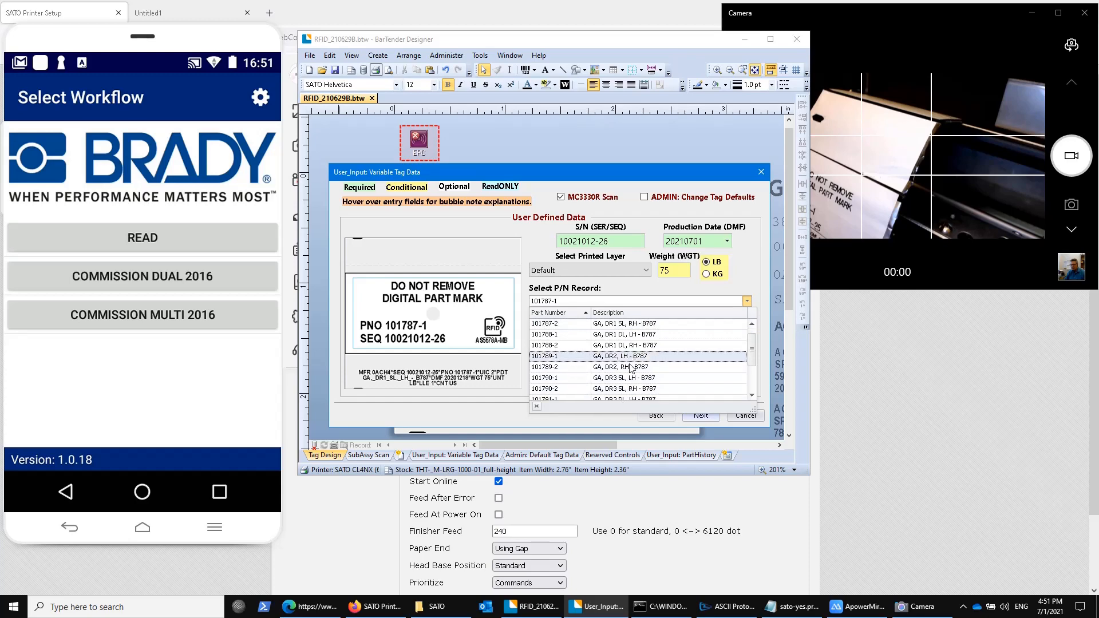
scroll(632, 368, up, 1)
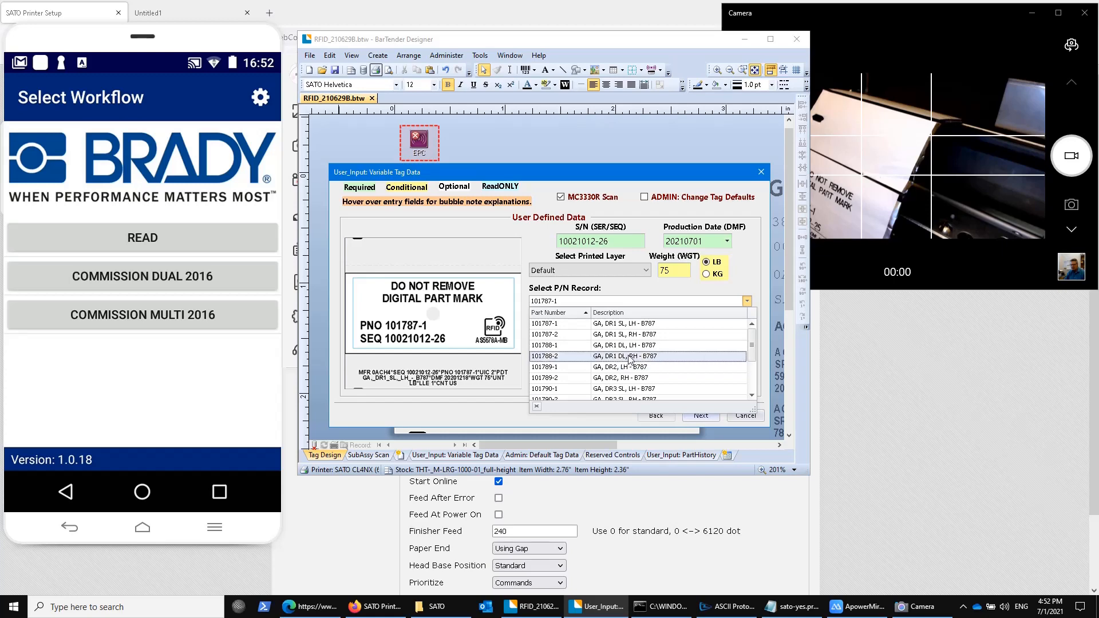
scroll(631, 359, down, 2)
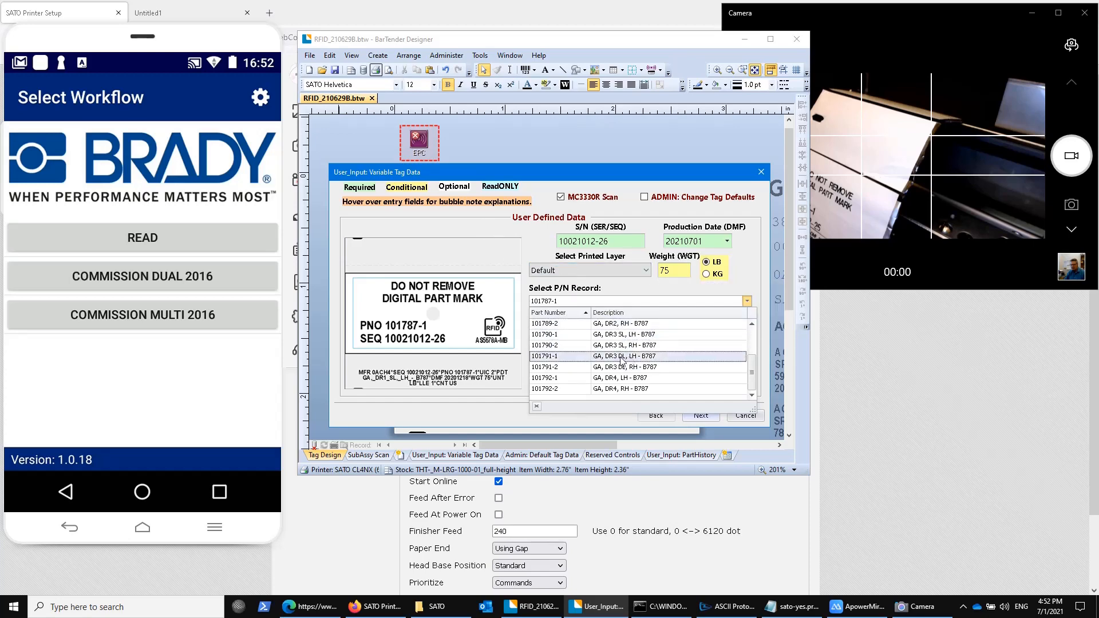
click(620, 356)
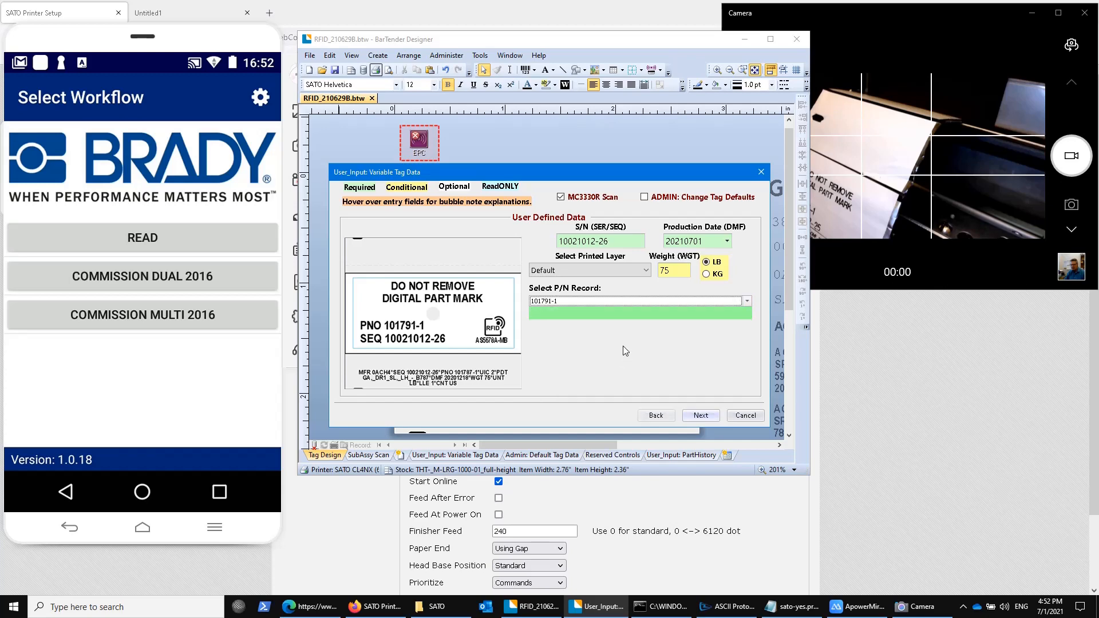
- Preview the BAC5307-1,Primary printed layer, and switch the printed layer to BAC5307-2,Ancillary
click(594, 269)
click(585, 303)
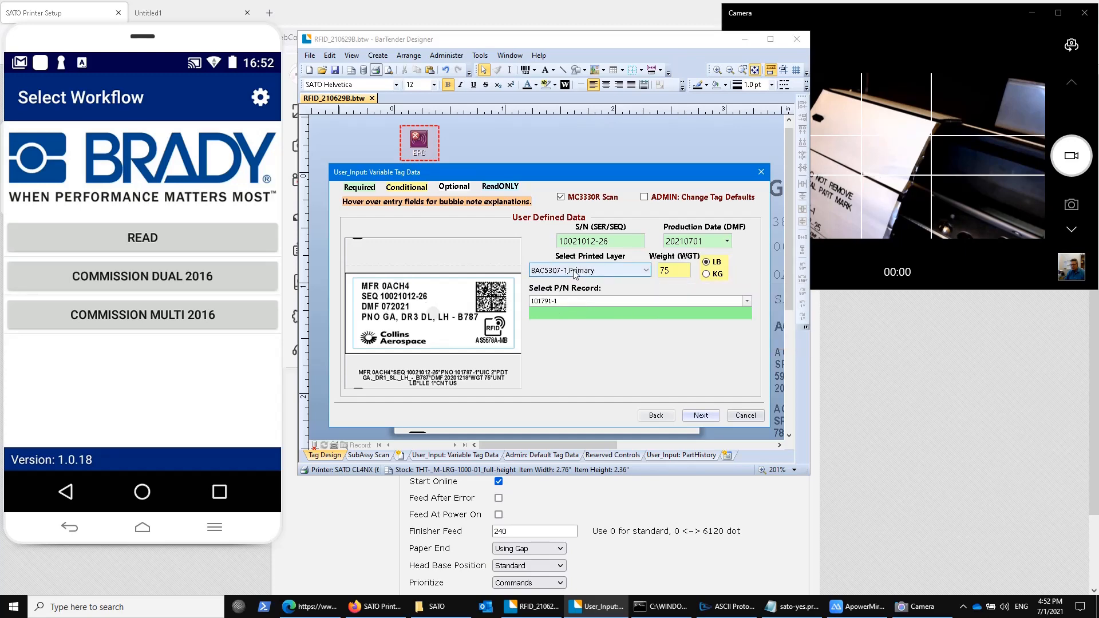
click(594, 273)
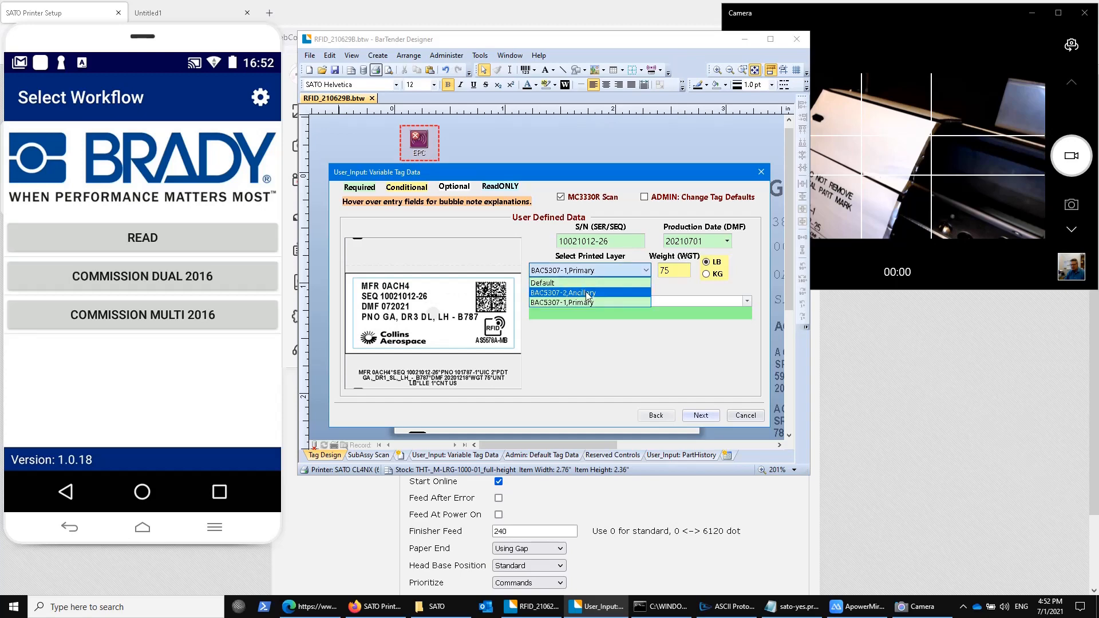
click(587, 294)
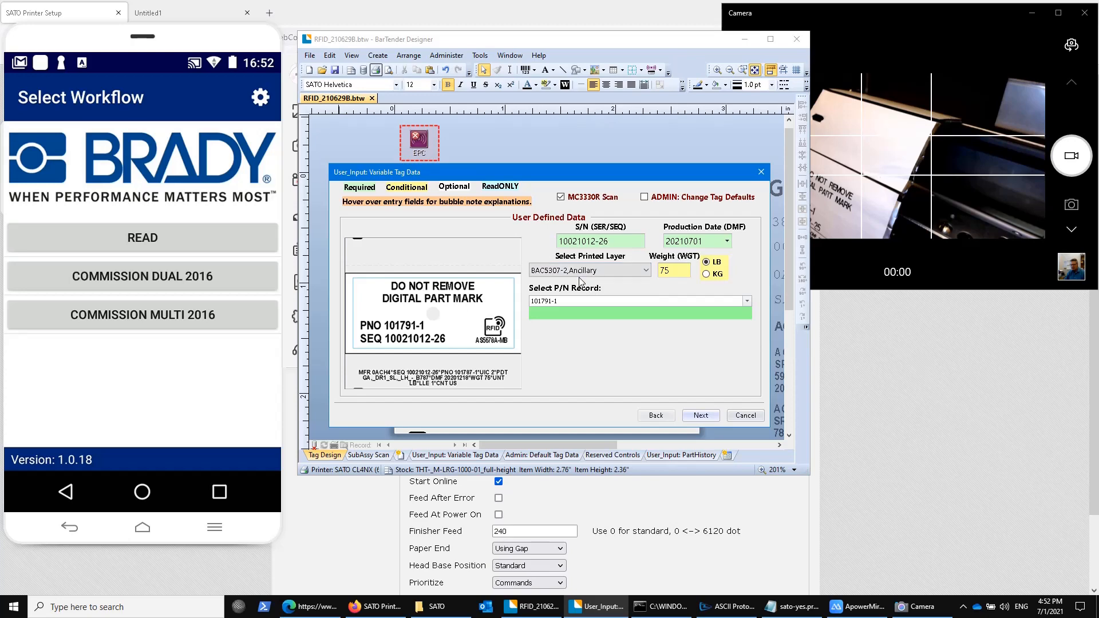
mouse_move(592, 277)
click(727, 241)
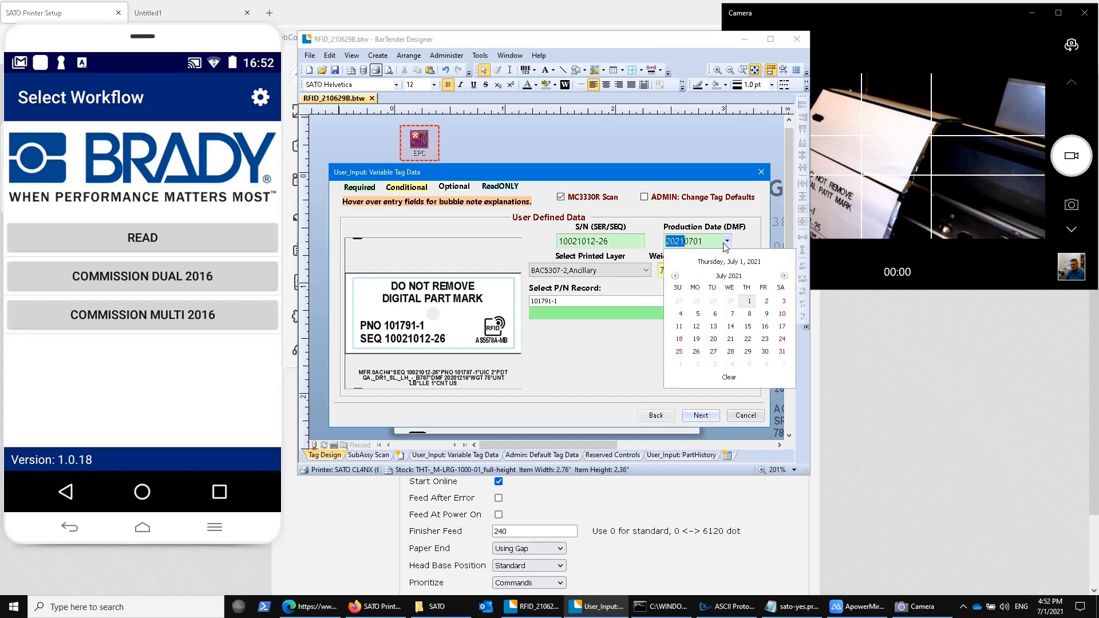
click(750, 301)
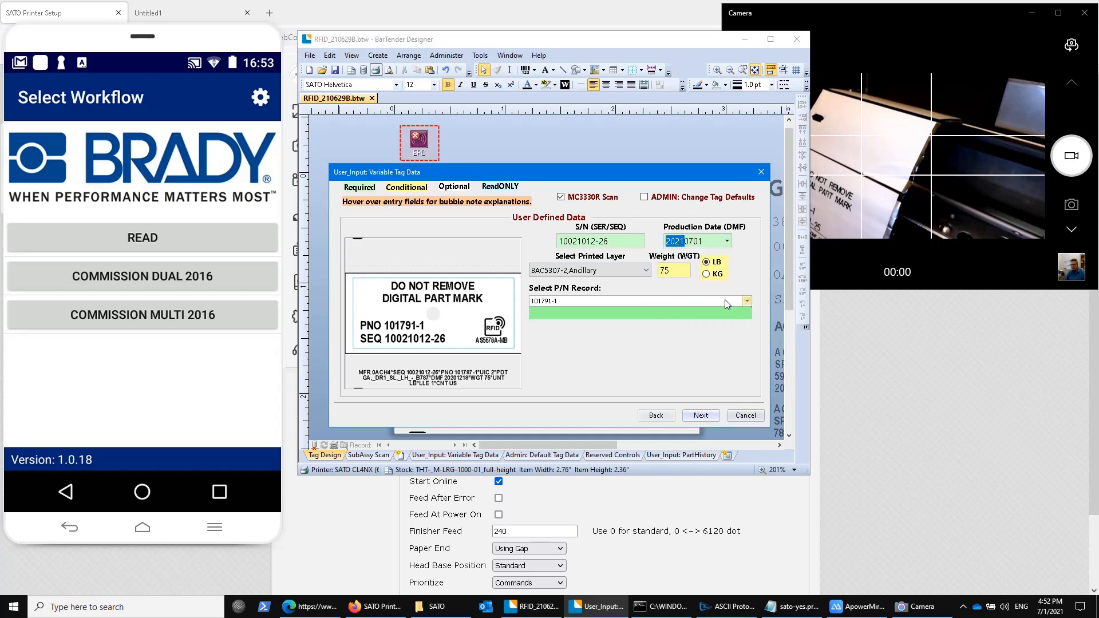
click(605, 241)
text(30)
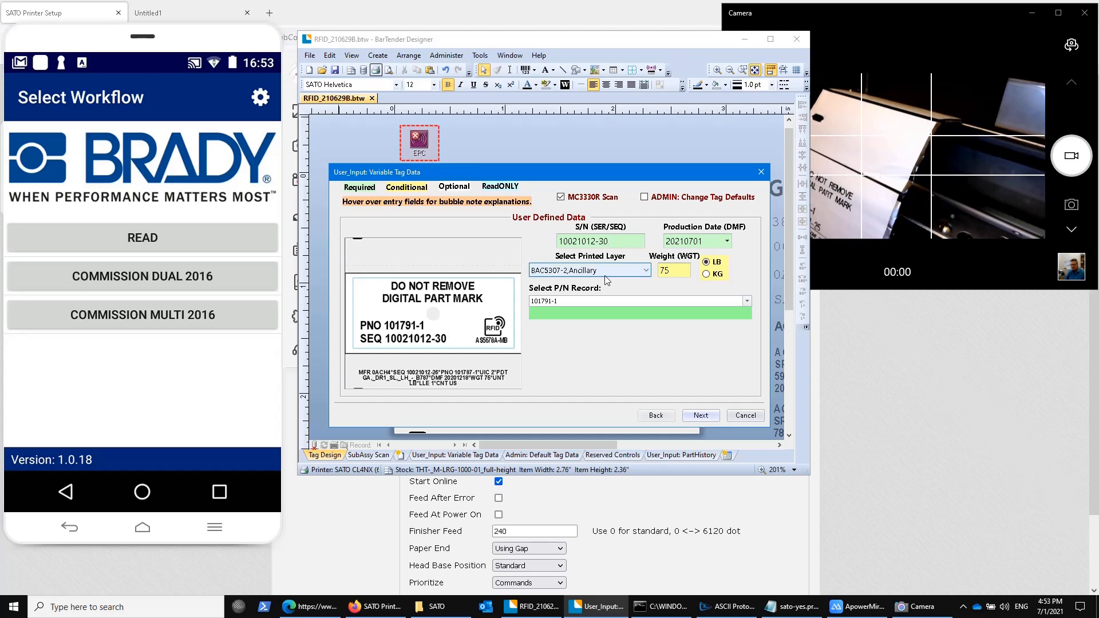
- Turn off MC3330R Scan, enable ADMIN: Change Tag Defaults, and continue to the default tag data form
click(561, 197)
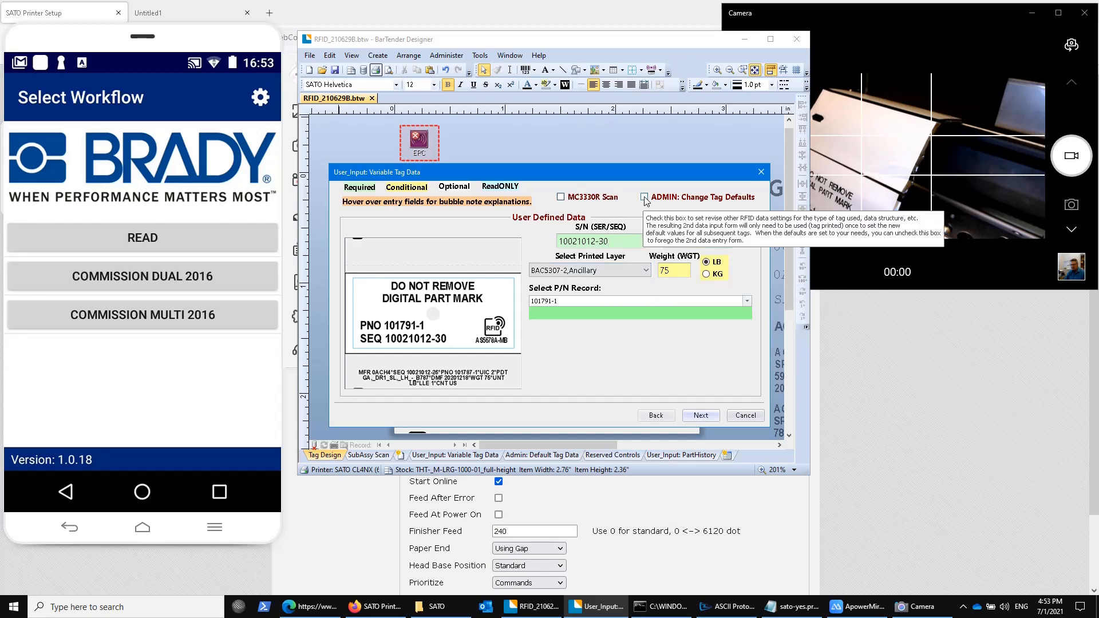
click(645, 197)
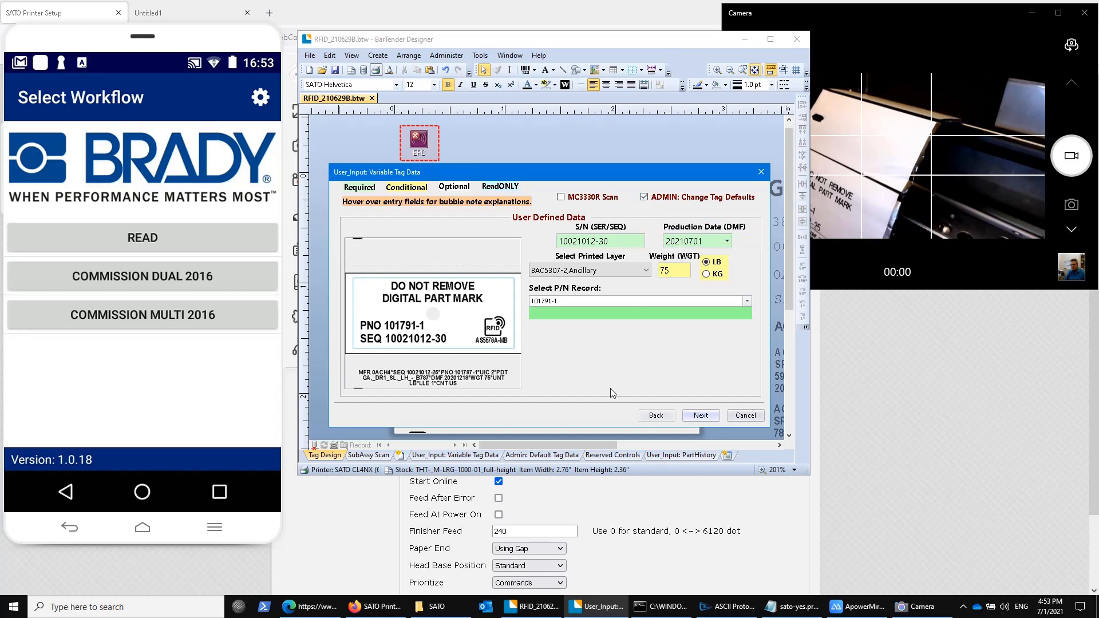
click(702, 415)
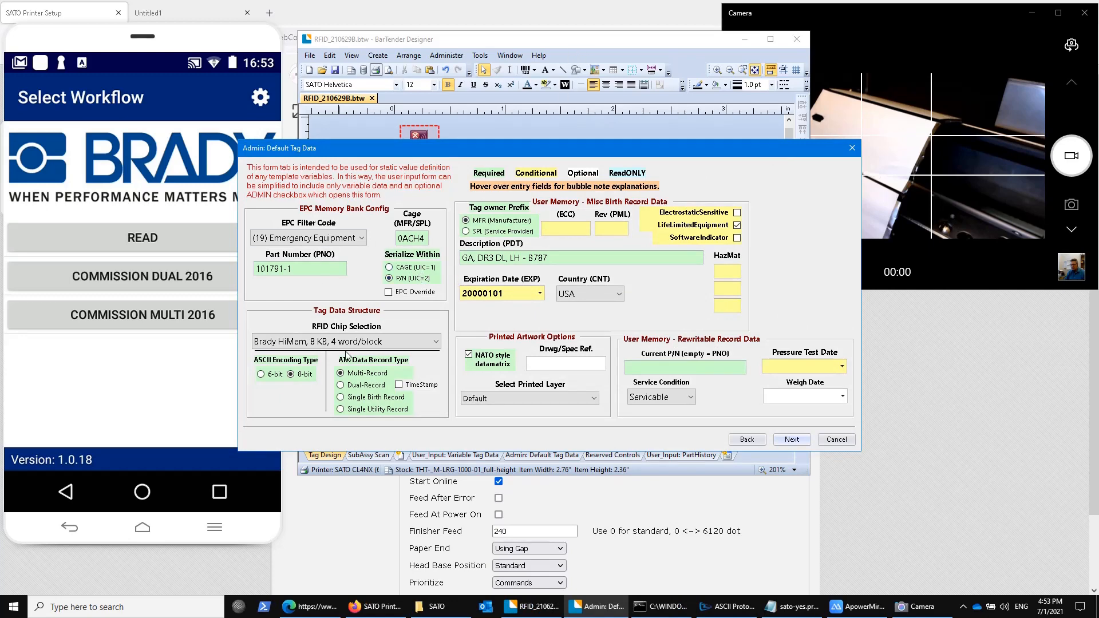
- Check the printed layer choices in the default tag data form, and return to the variable tag data form
mouse_move(356, 346)
click(536, 397)
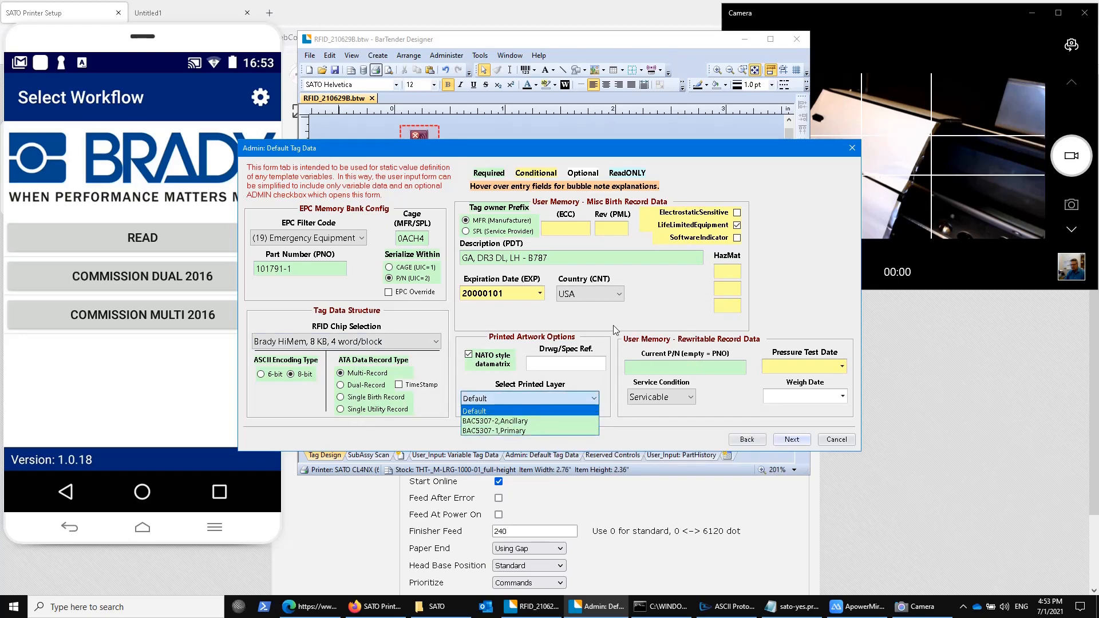
click(744, 440)
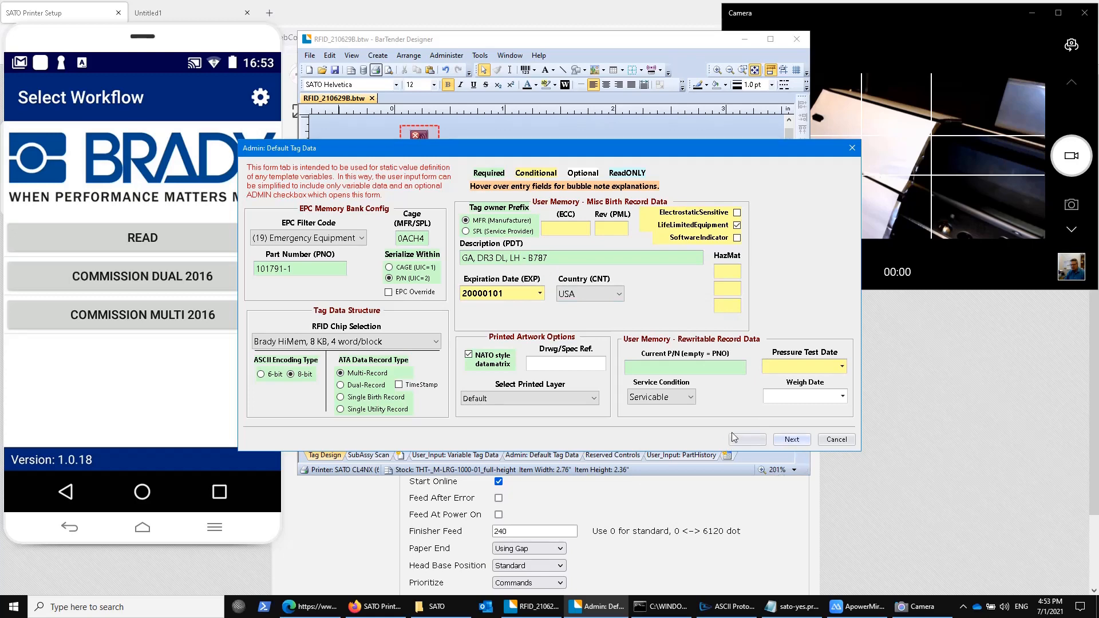
click(746, 441)
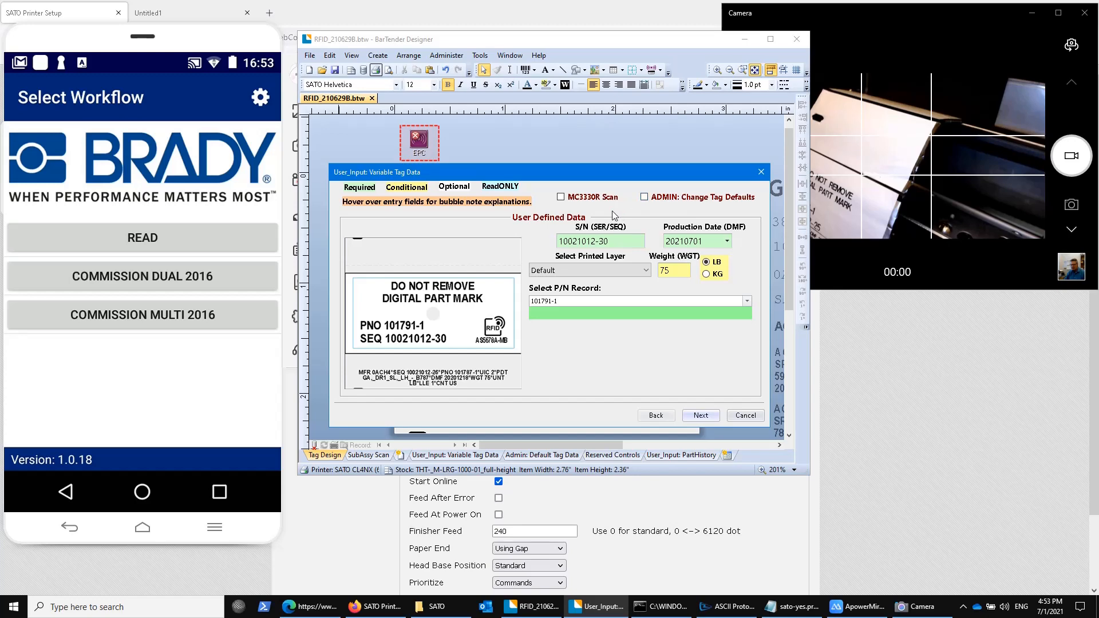
- Submit the variable tag data to print and encode the tag, and bring the camera feed to the front
click(704, 419)
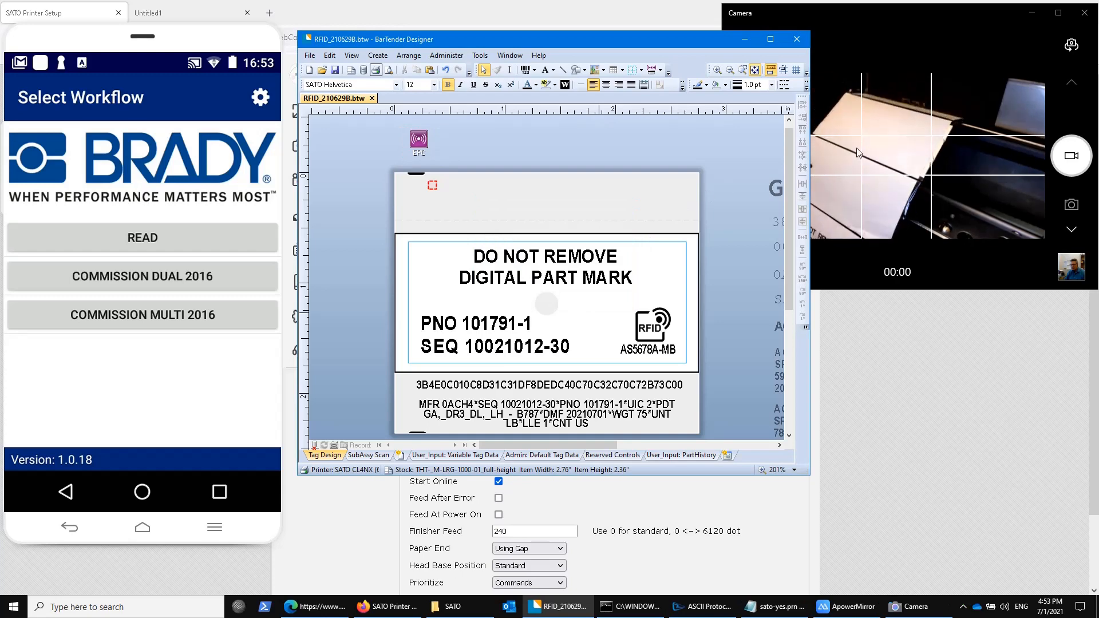
click(856, 19)
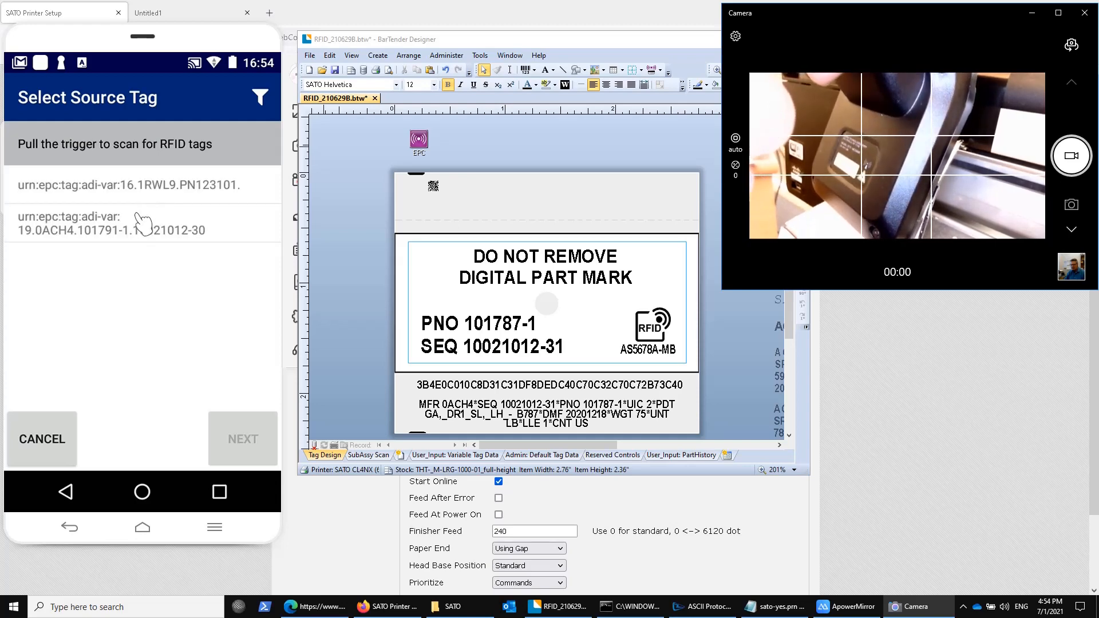
- Open the scanned source tag 19.0ACH4.101791-1.10021012-30 on the mirrored phone and check its part history and scratchpad data
click(131, 245)
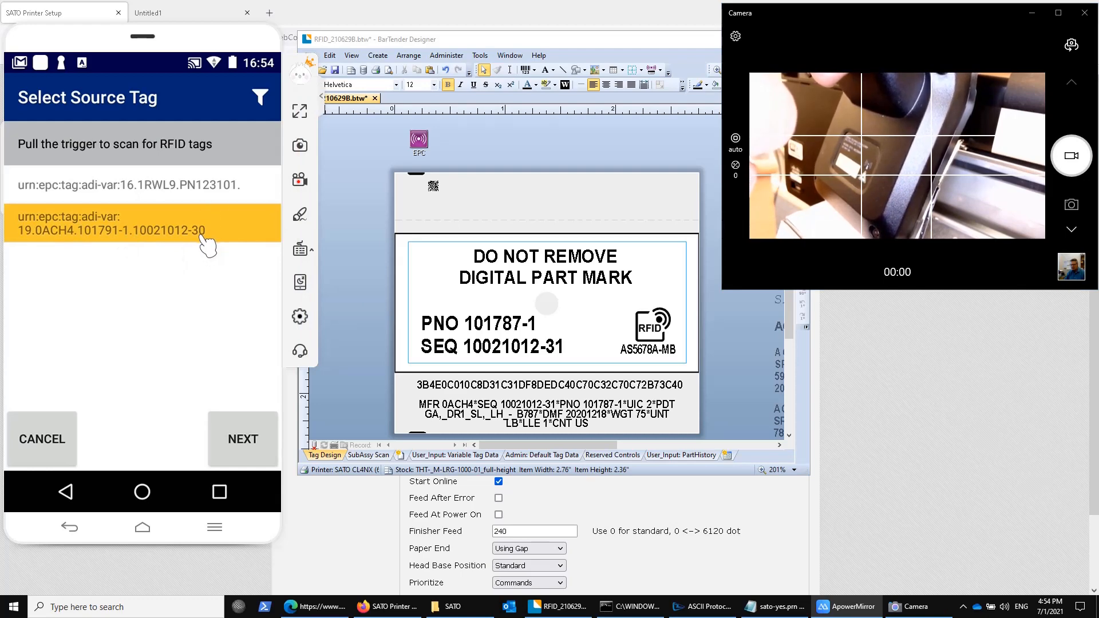
click(235, 443)
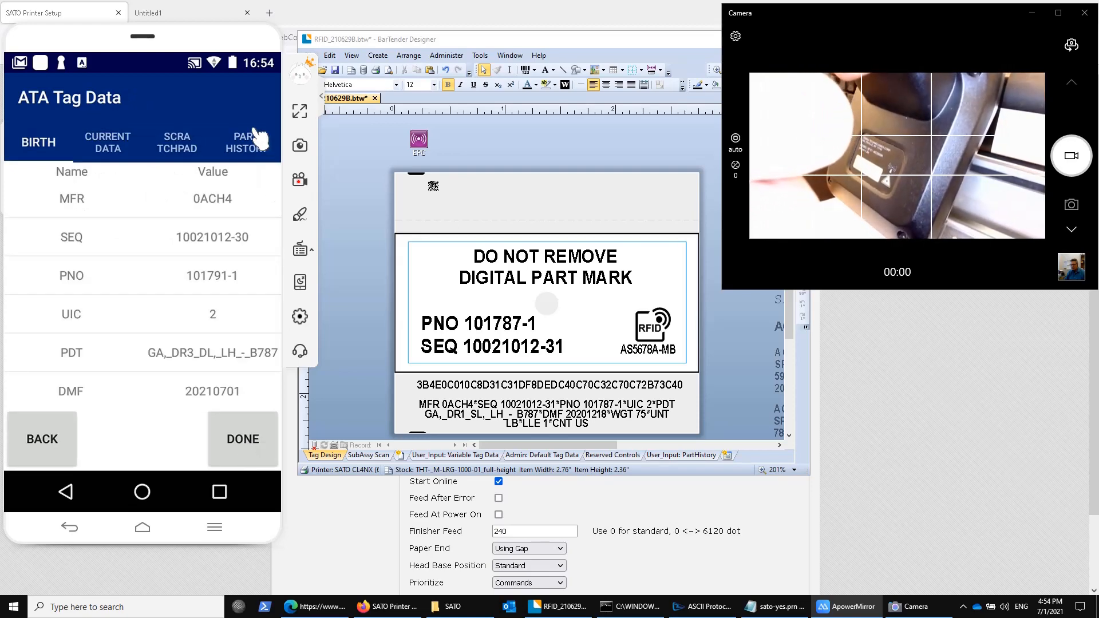
click(251, 145)
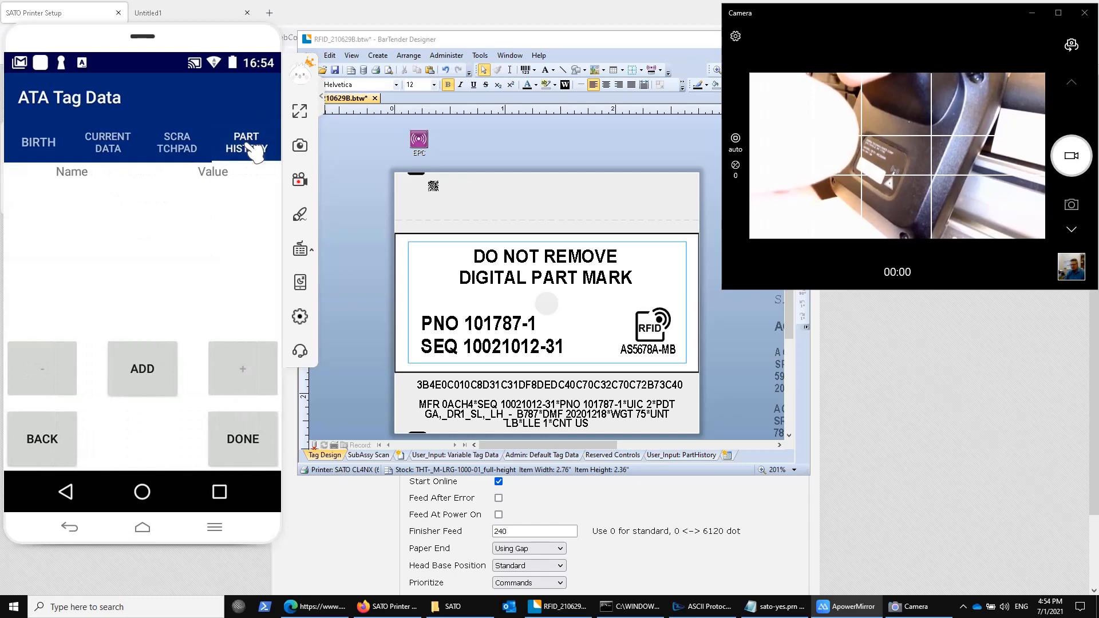
click(184, 144)
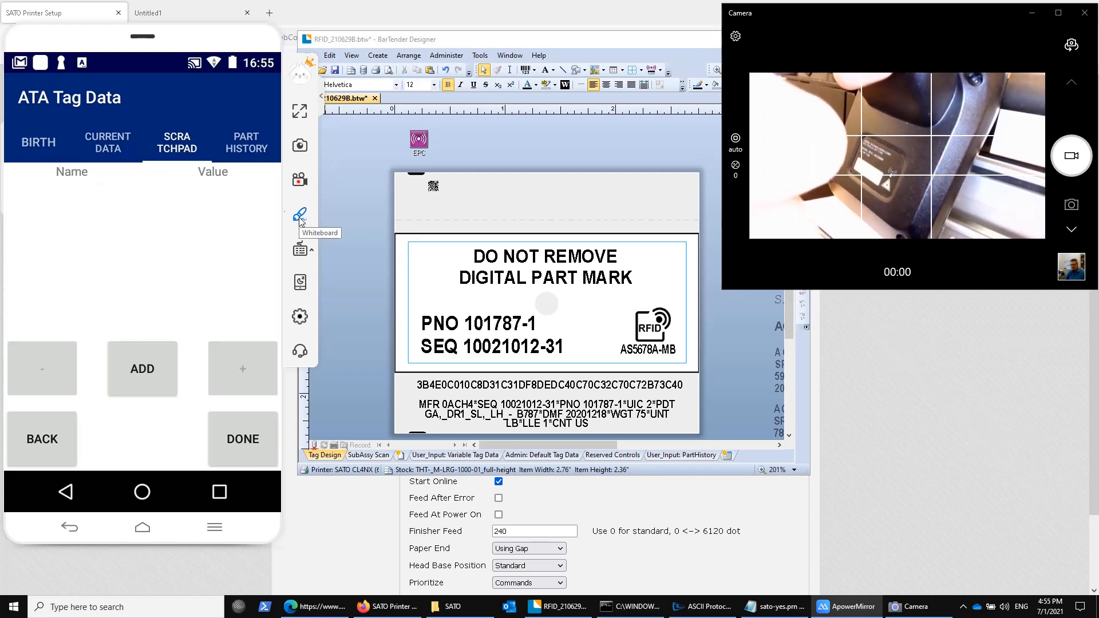
click(251, 143)
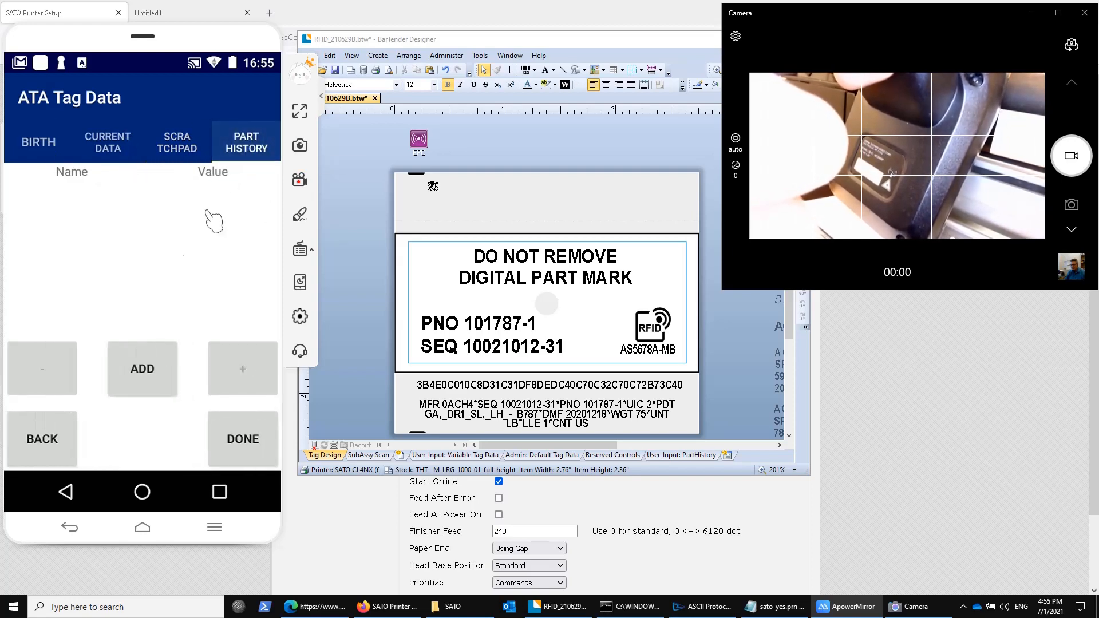
- Start a new part history record with the SUBASSY: RESERVOIR PHR 2016 workflow and the OTHER action
click(154, 375)
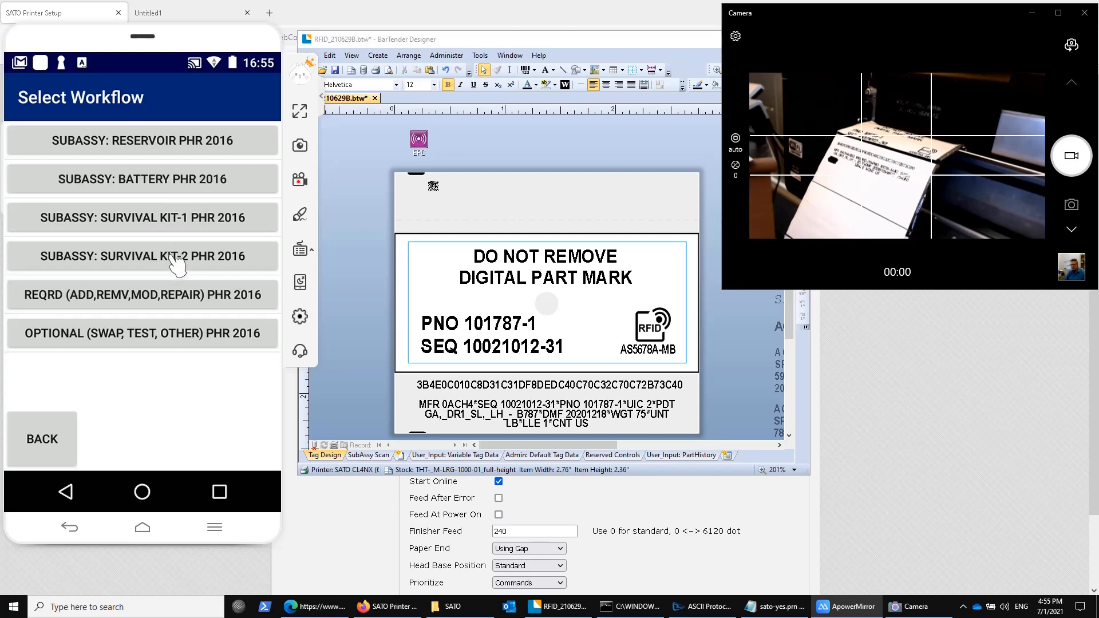
click(163, 150)
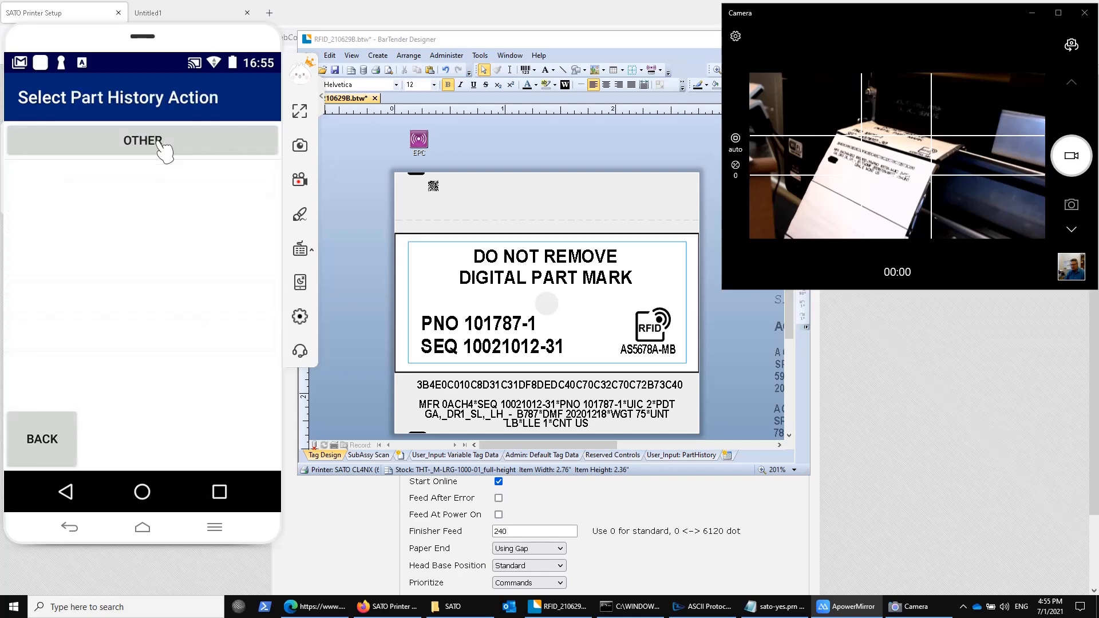
click(164, 150)
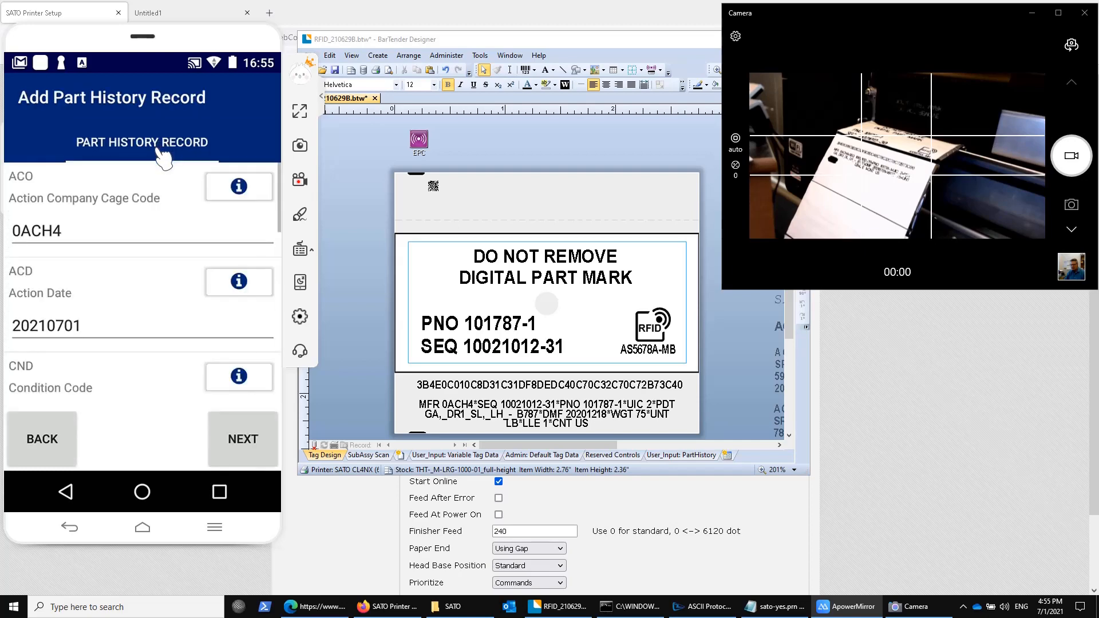
- Check the subassembly fields of the new reservoir part history record on the mirrored phone
scroll(153, 294, down, 10)
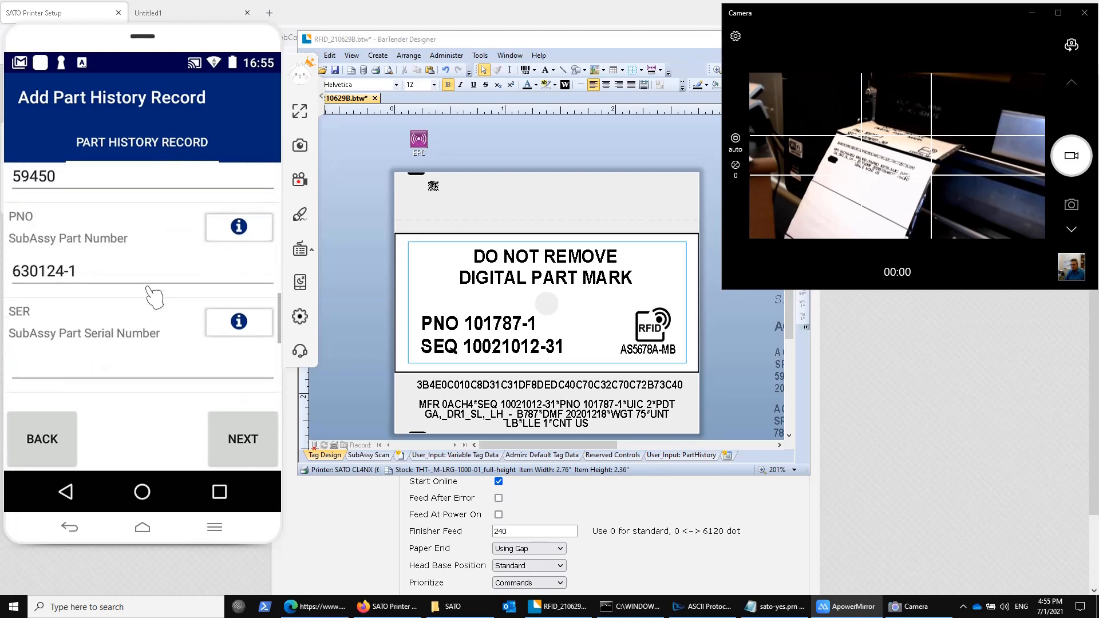
scroll(152, 297, up, 5)
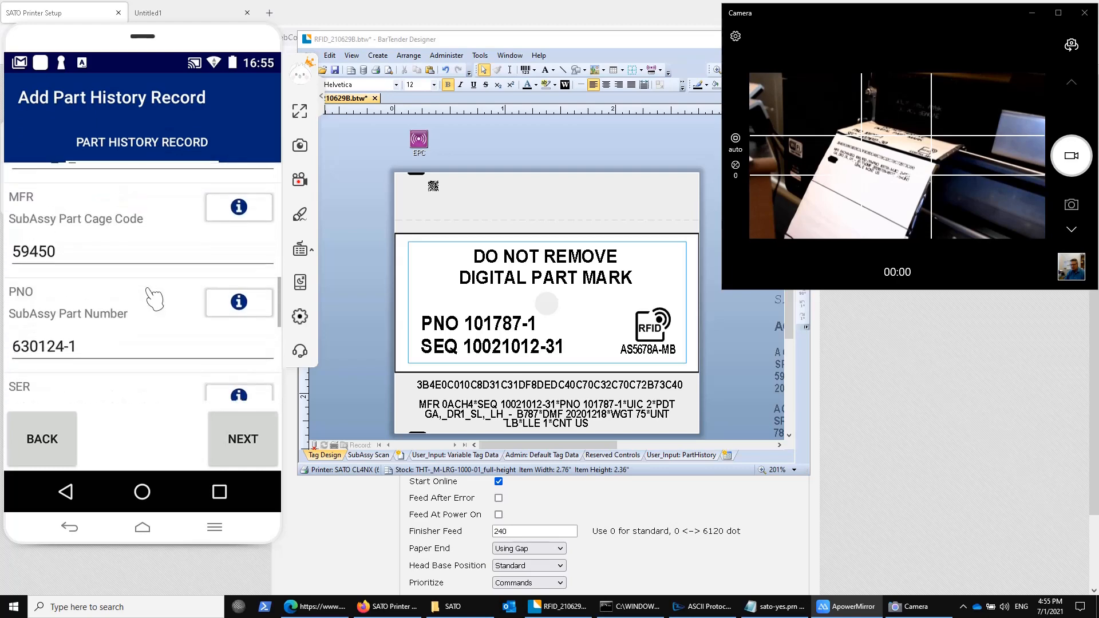
scroll(153, 297, down, 2)
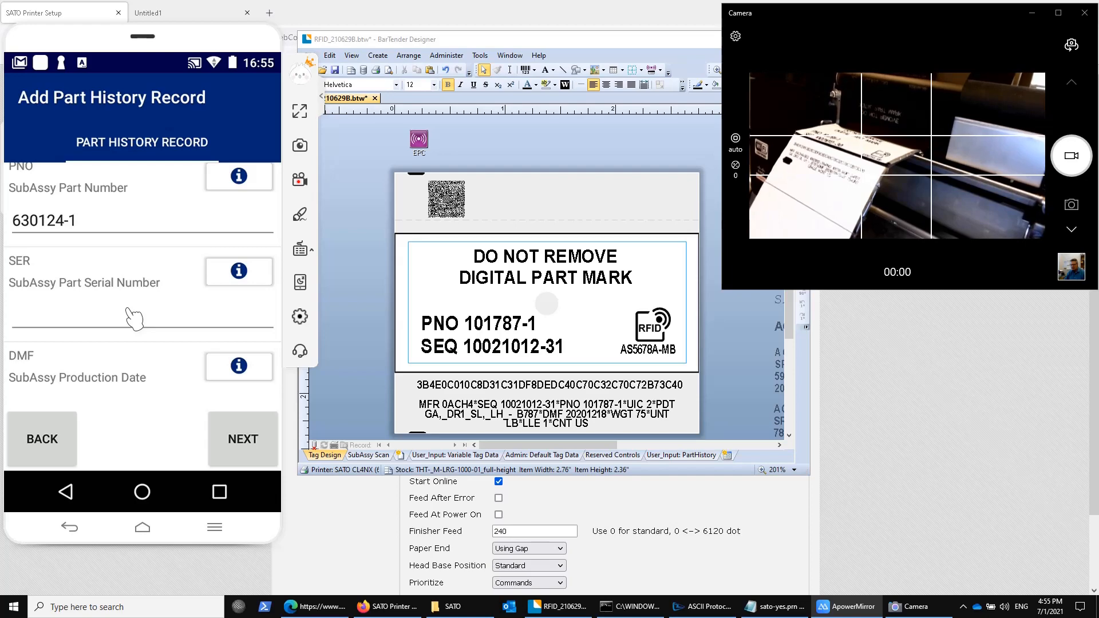
- Open the tag's print preview in BarTender, advance to the part history records form, and select PACK_A_RESERVOIR as the sub-assembly to scan
click(377, 70)
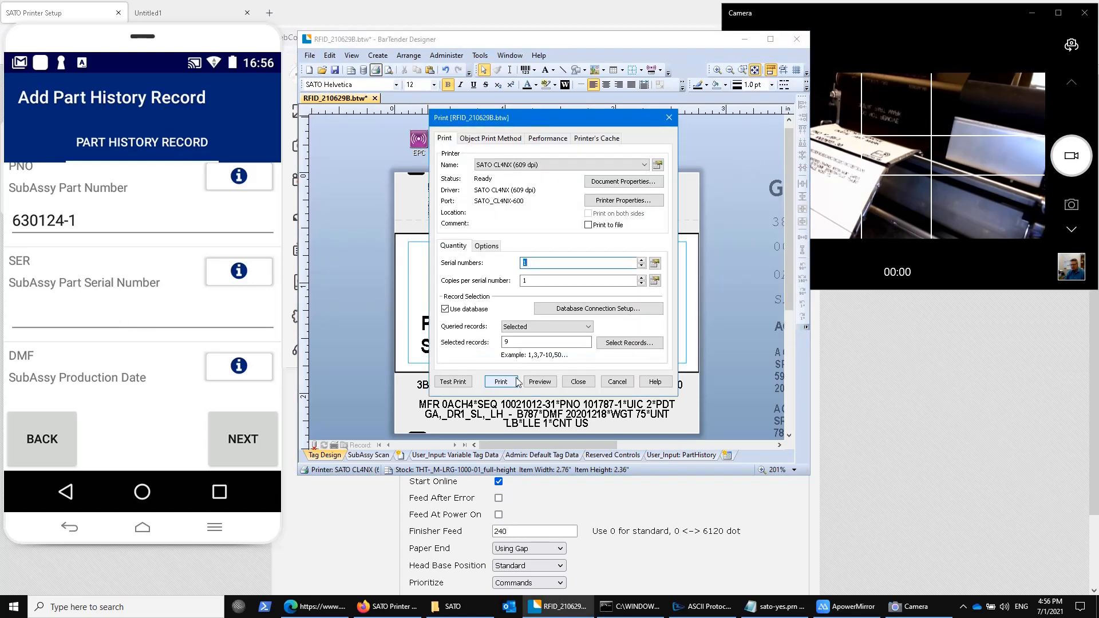
click(540, 381)
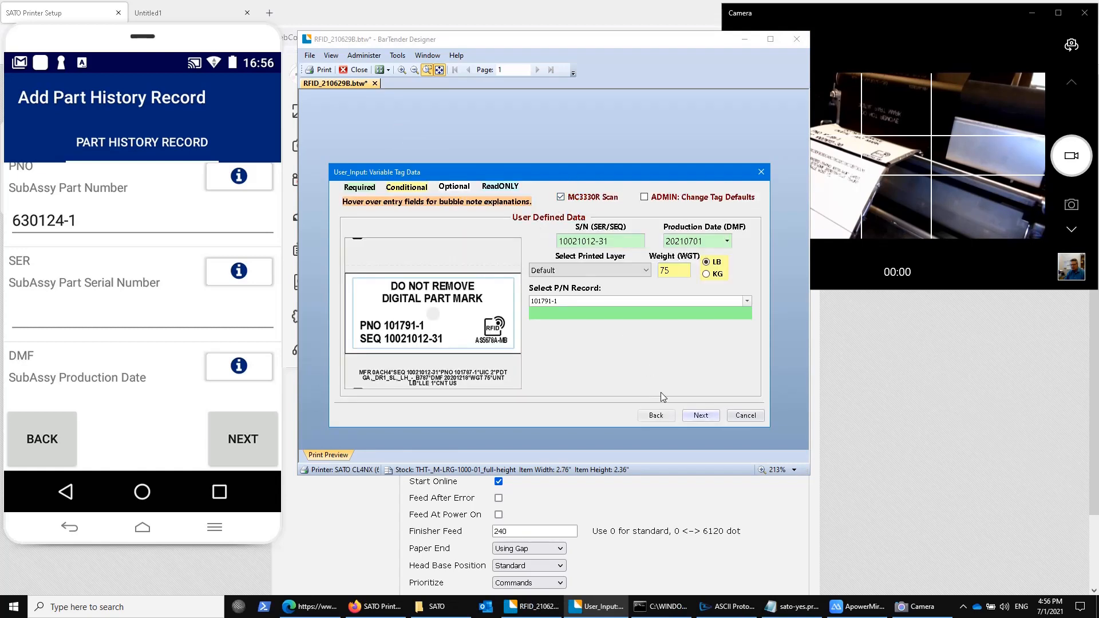
click(701, 417)
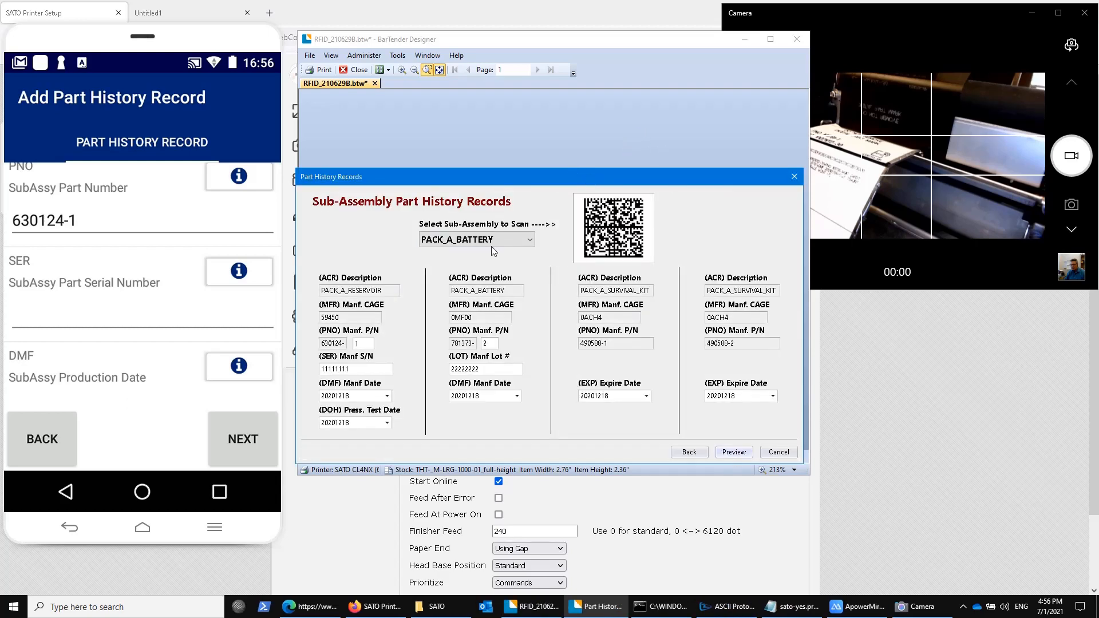
click(528, 240)
click(519, 255)
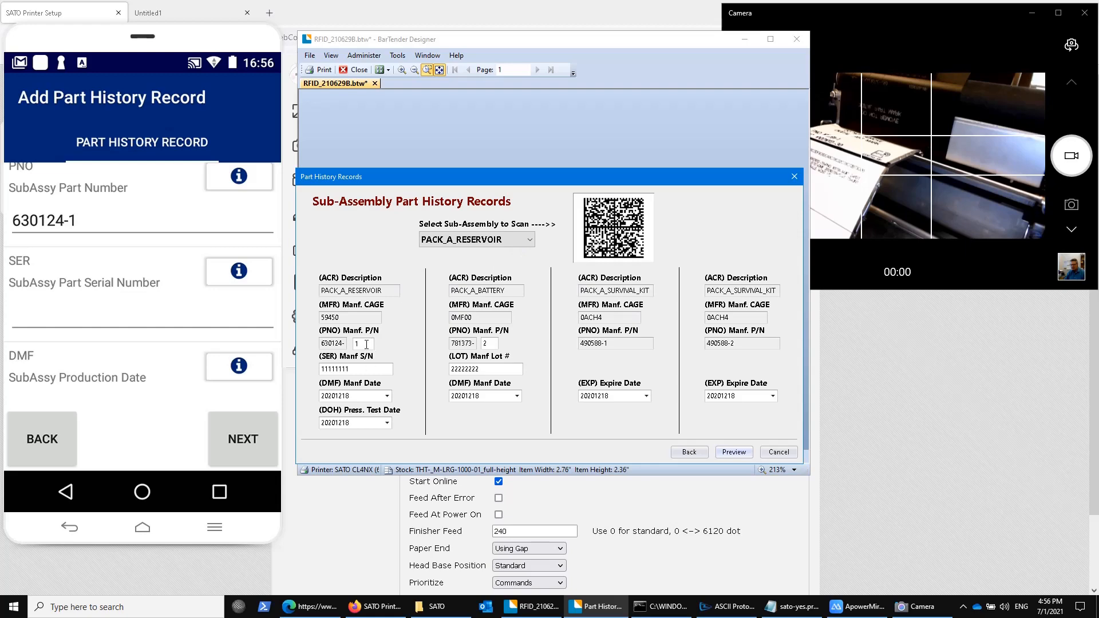
- Set the reservoir's manufacturer serial number to 12345 and its manufacturing date to 20201216
drag(349, 368, 294, 361)
text(1234)
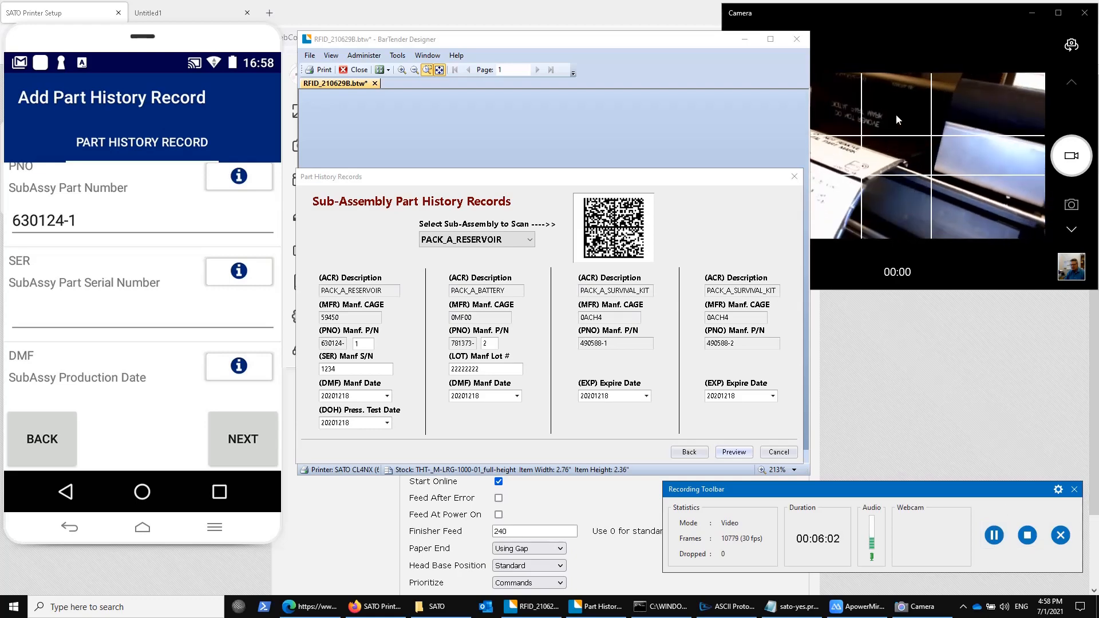
click(530, 239)
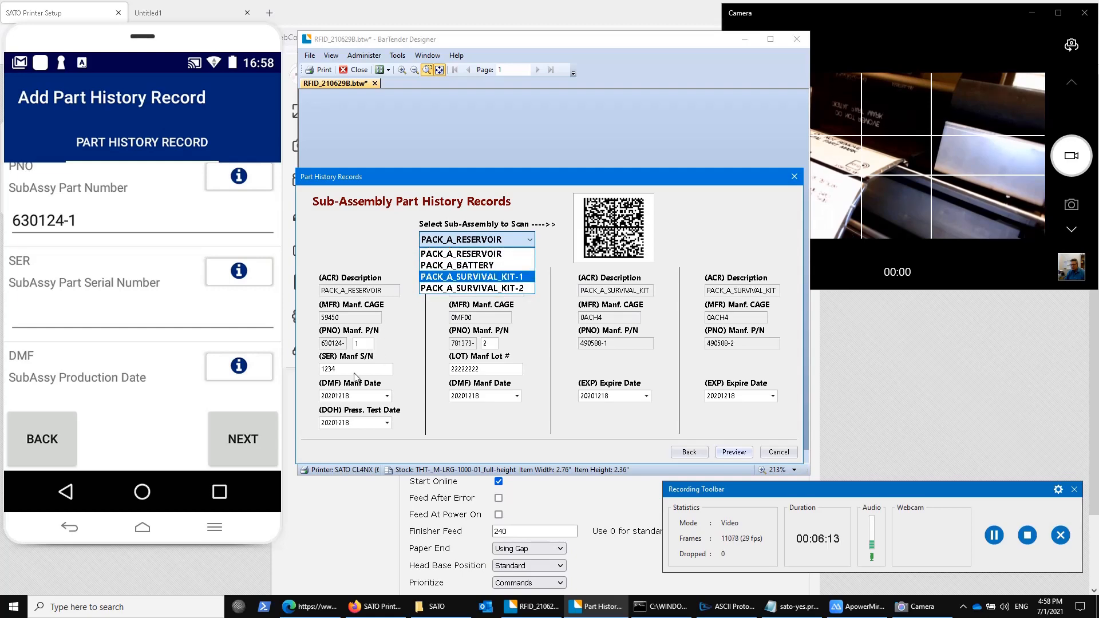
click(387, 399)
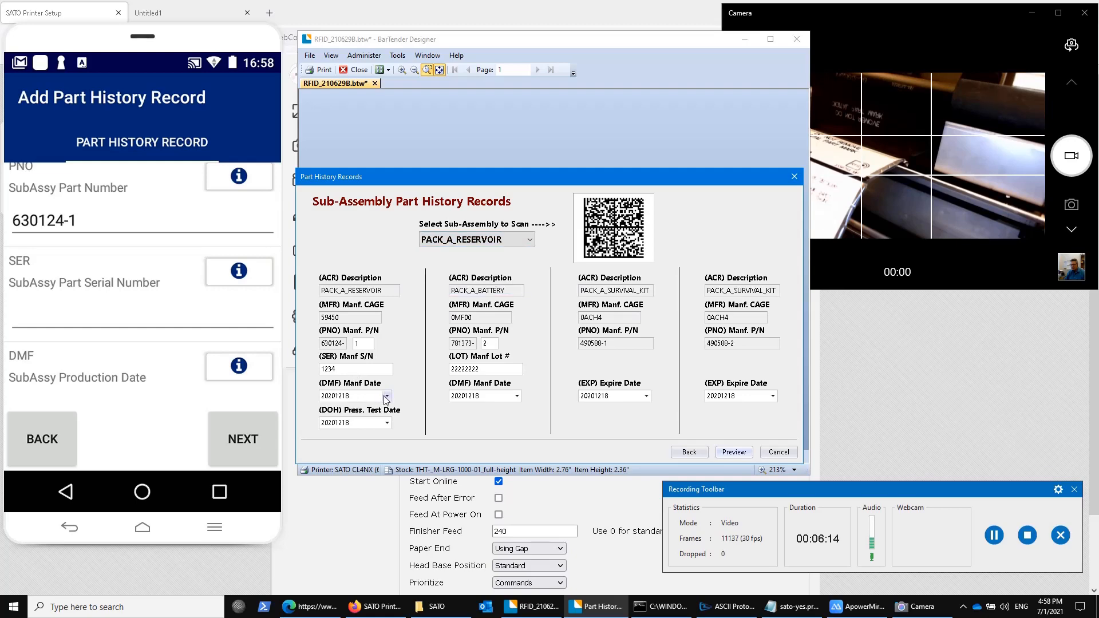
click(388, 396)
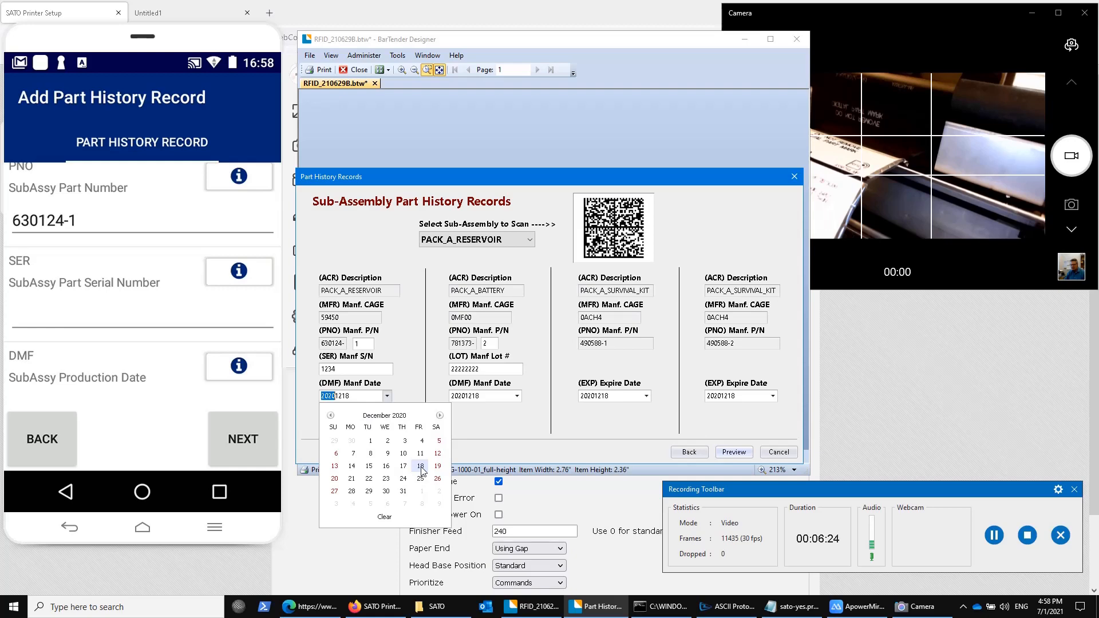
click(386, 466)
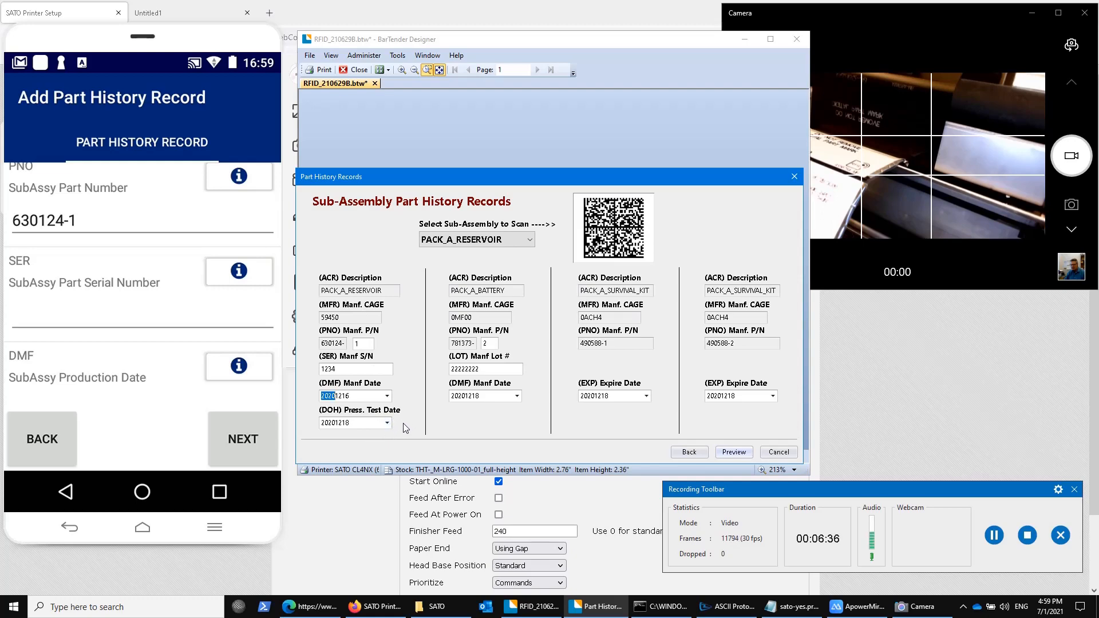
click(352, 367)
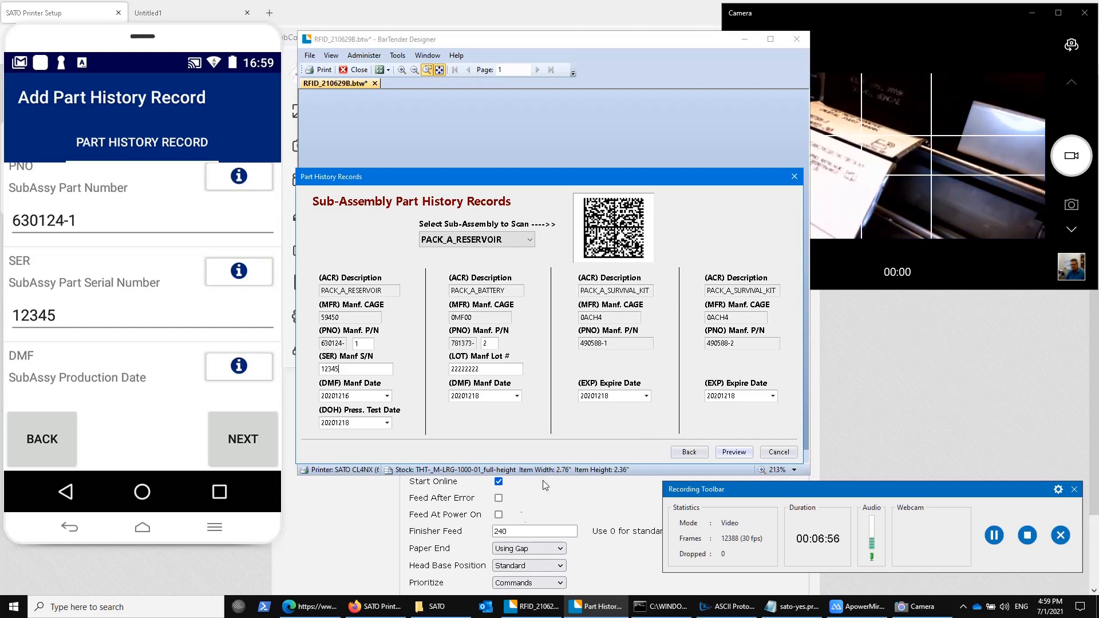
- Write the scanned reservoir part history record to the tag on the phone and begin adding another record
drag(160, 386, 153, 328)
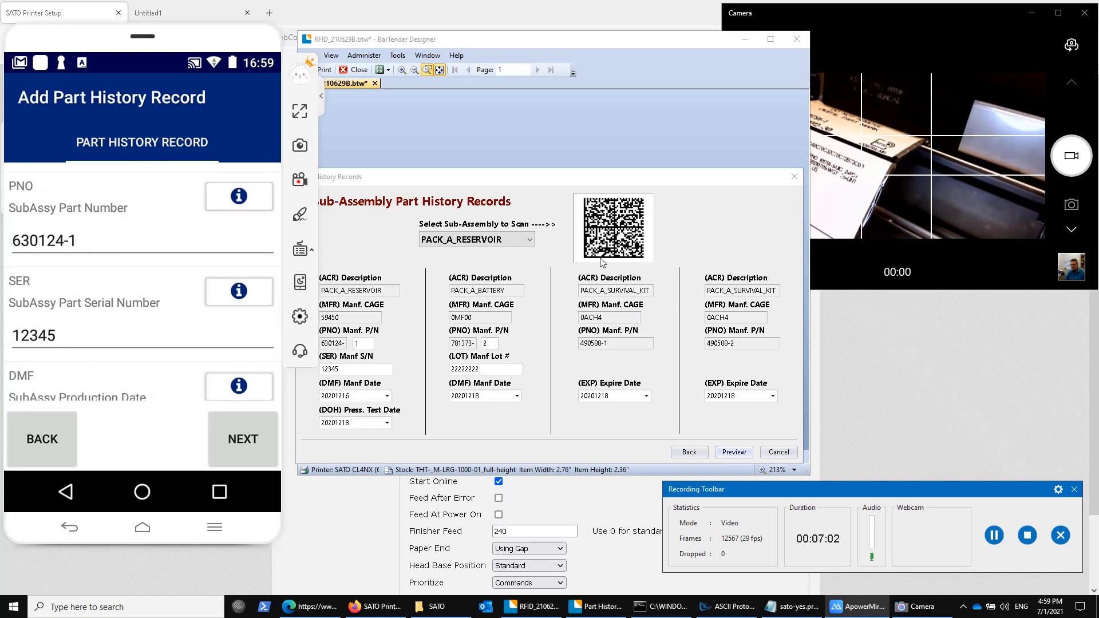
click(256, 436)
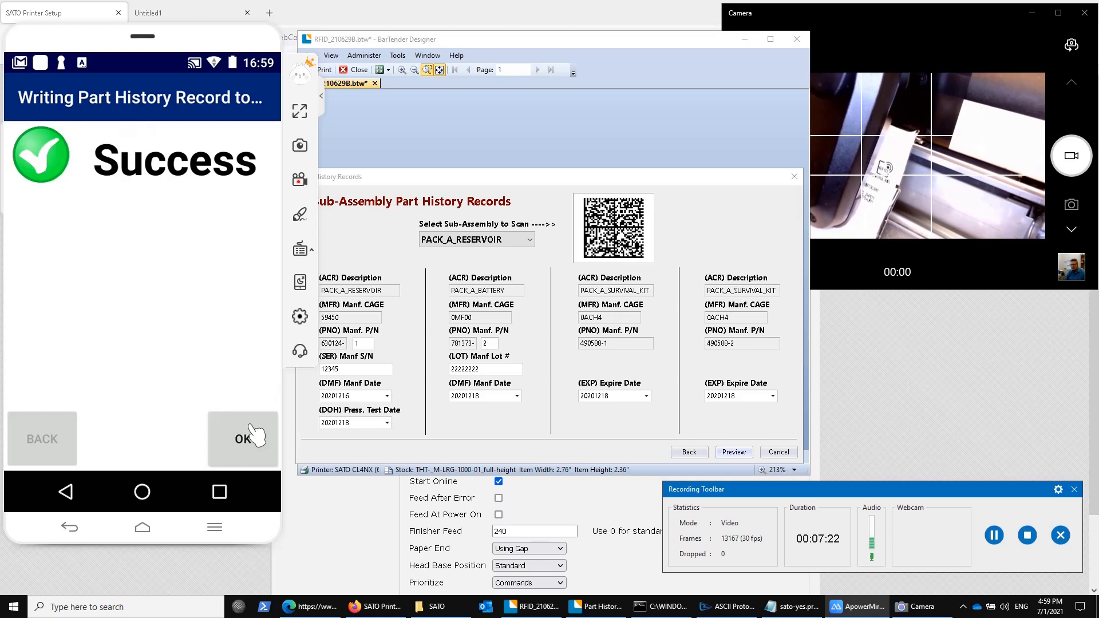
click(255, 438)
click(255, 437)
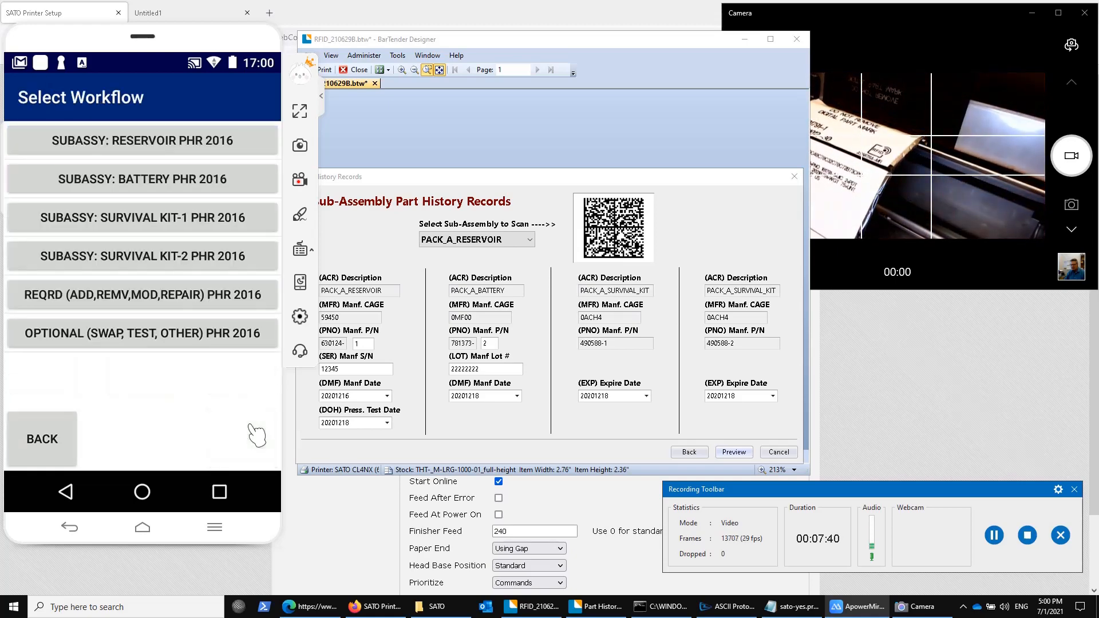
- Choose the SUBASSY: BATTERY PHR 2016 workflow on the phone and select PACK_A_BATTERY as the sub-assembly to scan in BarTender
click(171, 180)
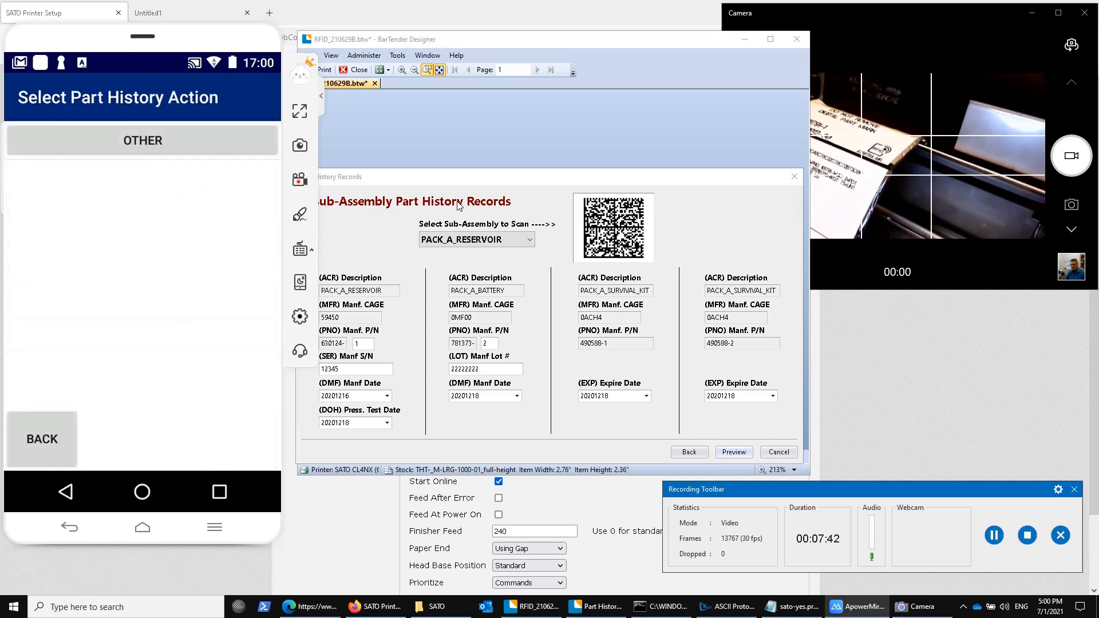
click(475, 239)
click(485, 266)
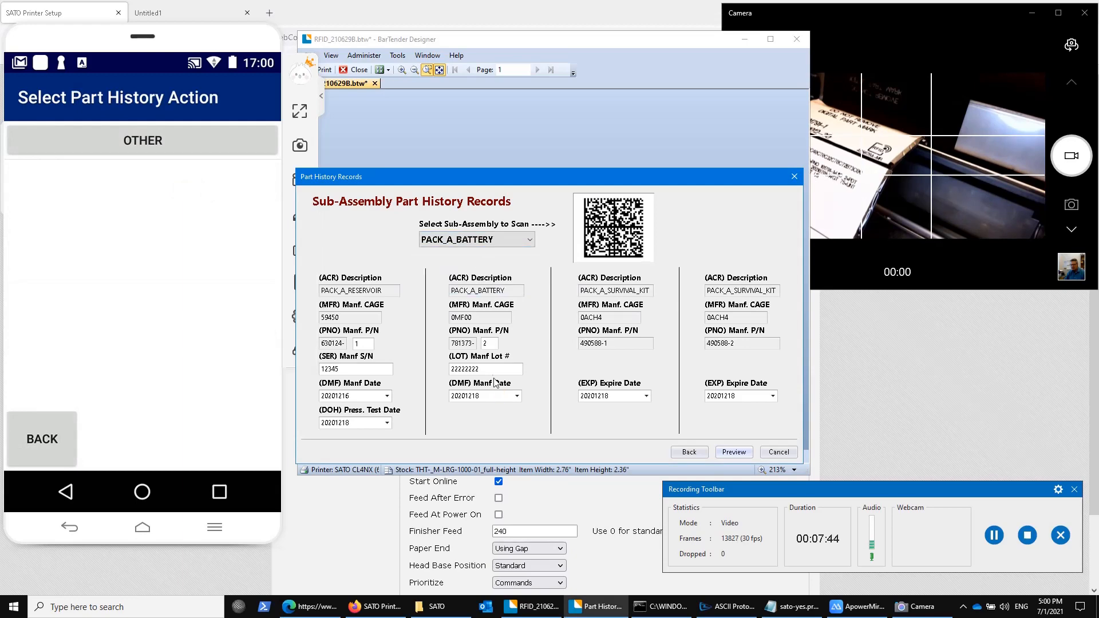
- Set the battery's manufacturer lot number to 98765 and its manufacturing date to 20201223
text(9)
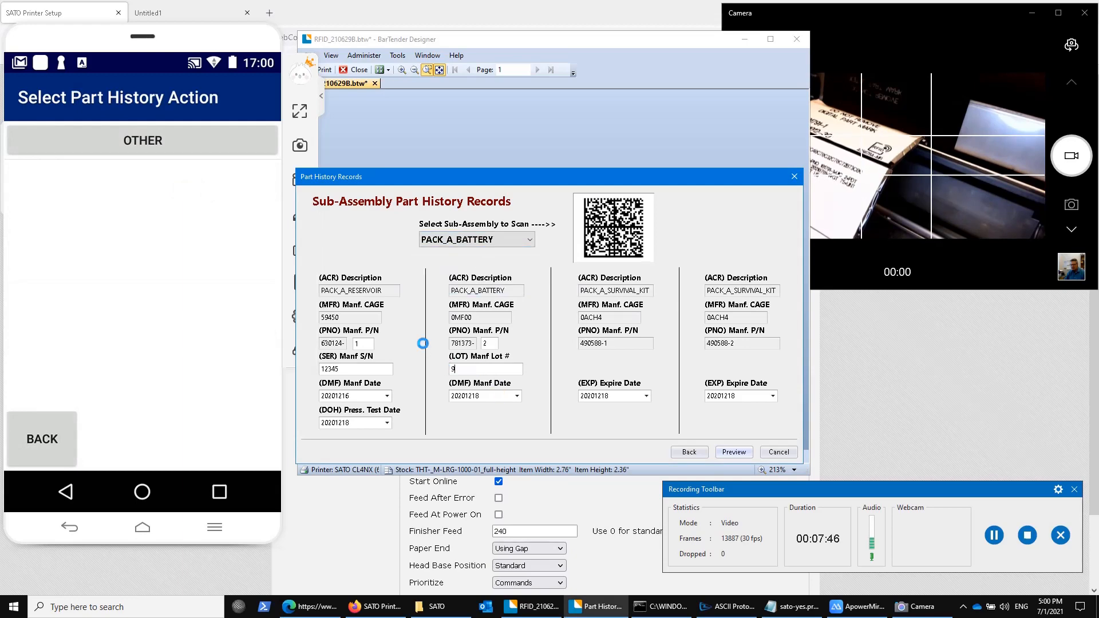
text(8765)
click(518, 396)
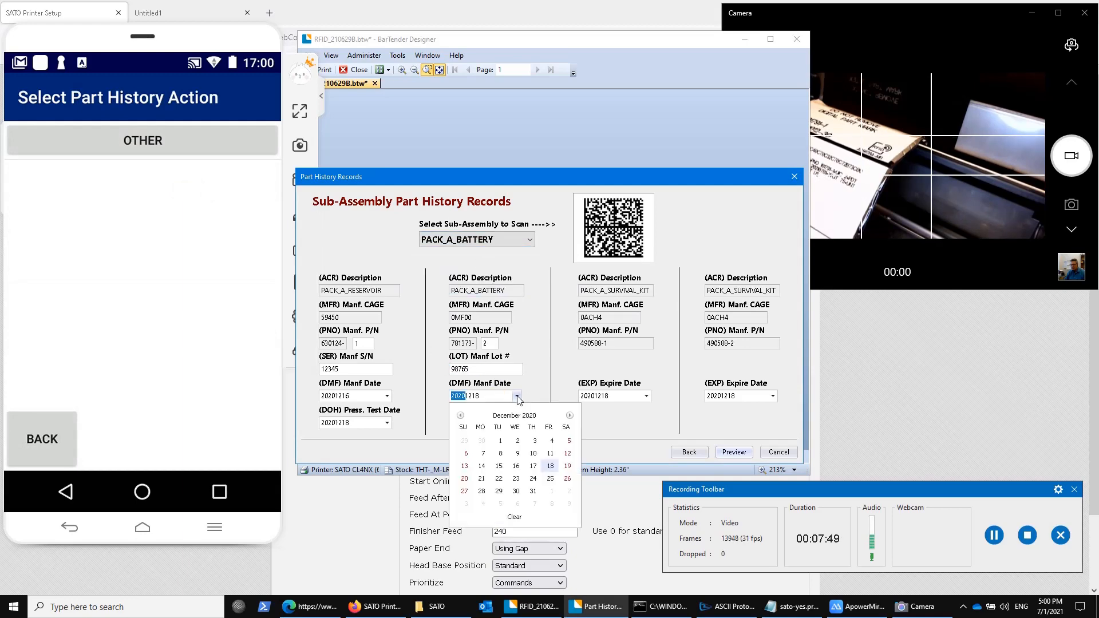
click(516, 479)
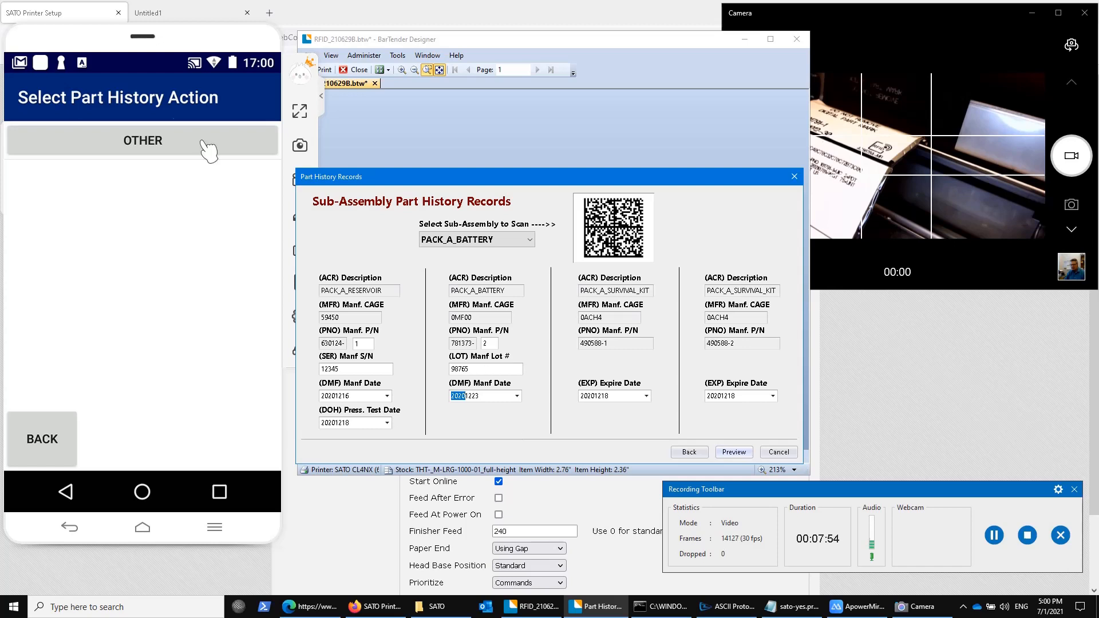
- Choose the OTHER action for the battery record on the phone and review the fields filled in for it
click(179, 141)
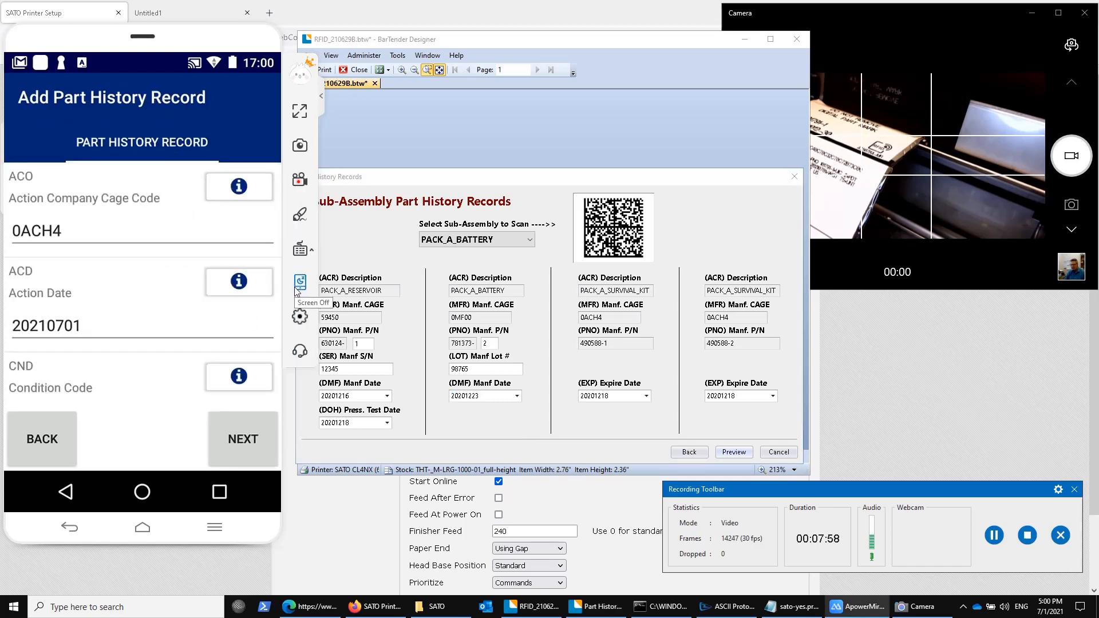
scroll(112, 375, down, 3)
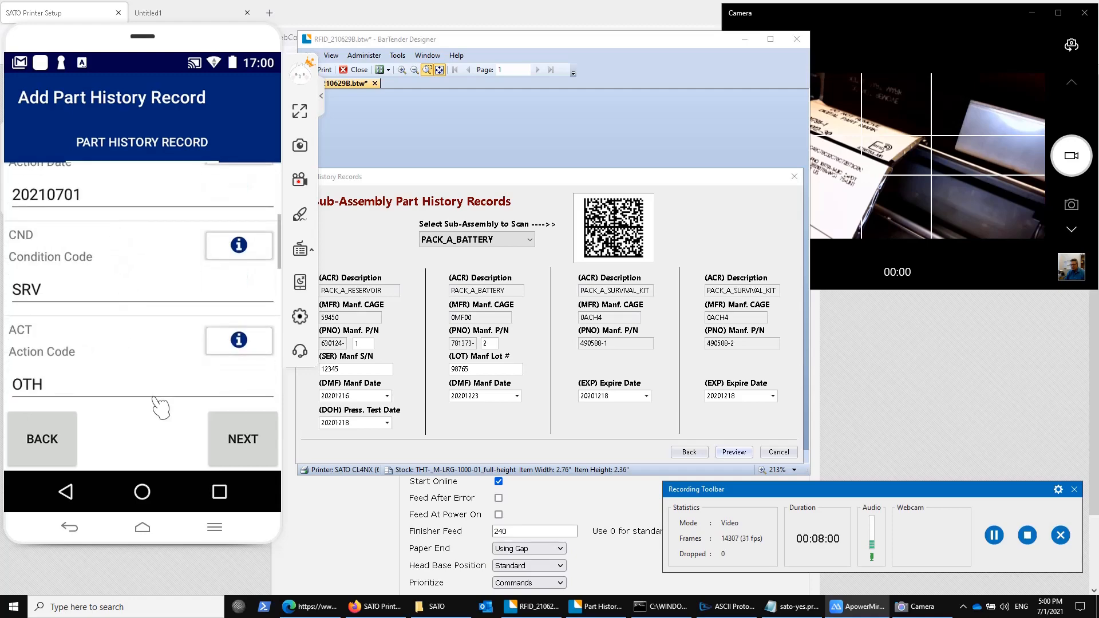
scroll(161, 408, down, 5)
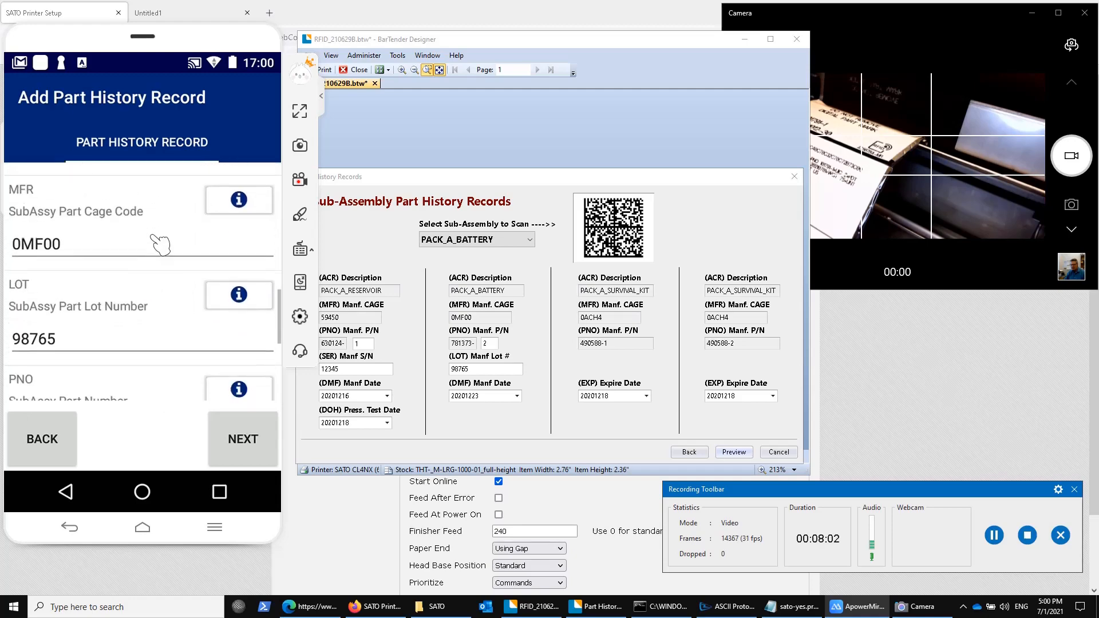
drag(152, 357, 166, 221)
mouse_move(151, 373)
mouse_down()
mouse_move(152, 259)
mouse_move(163, 364)
mouse_up()
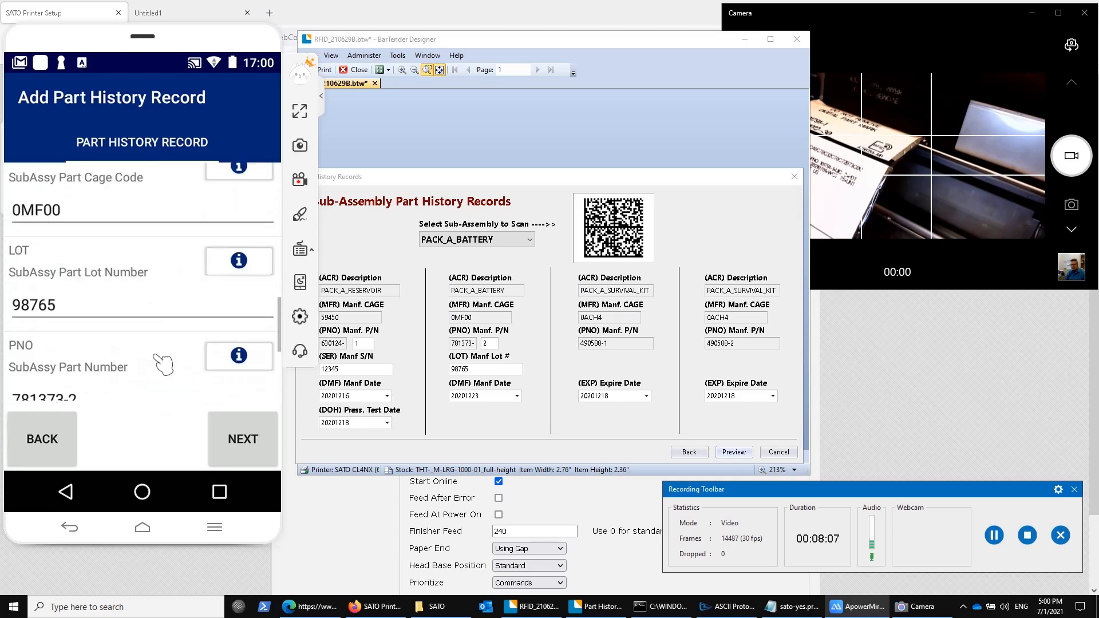
drag(159, 238, 164, 392)
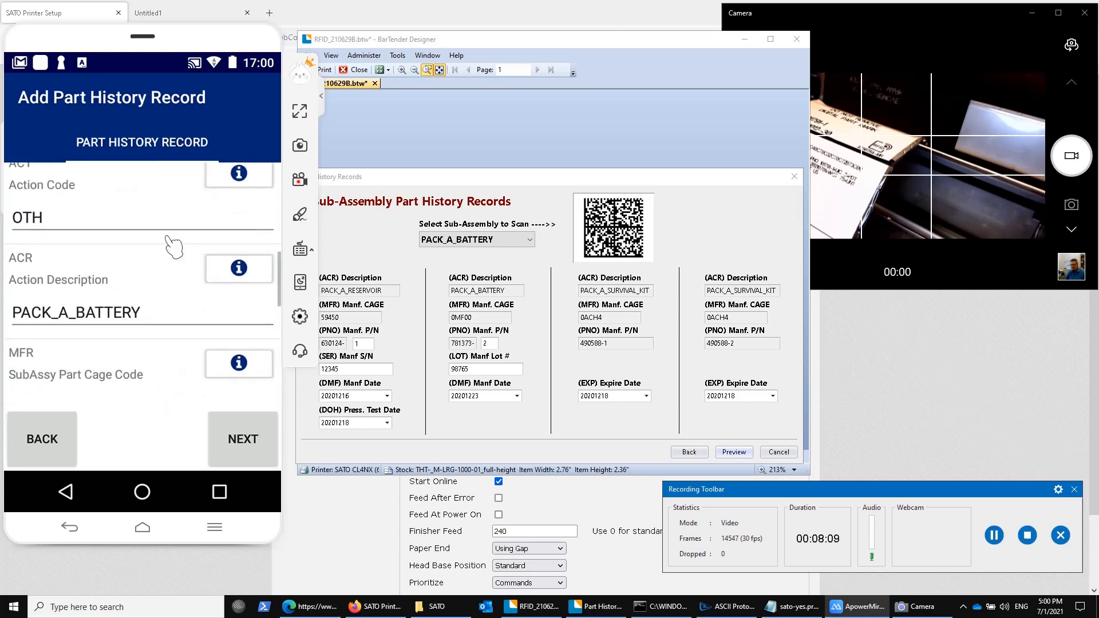
scroll(162, 423, down, 3)
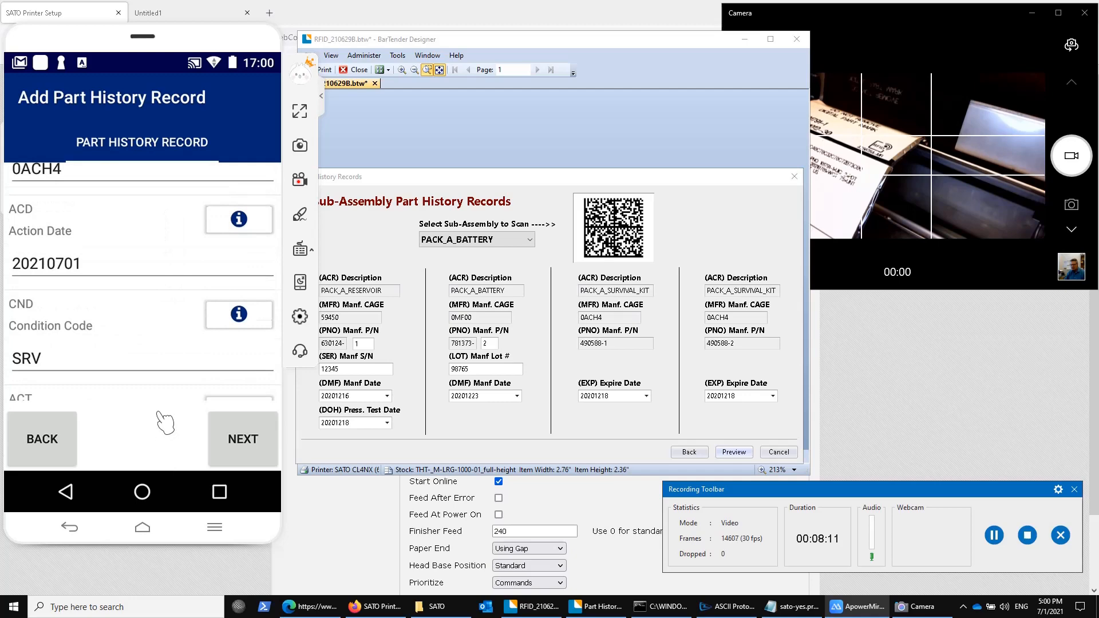
drag(164, 422, 158, 221)
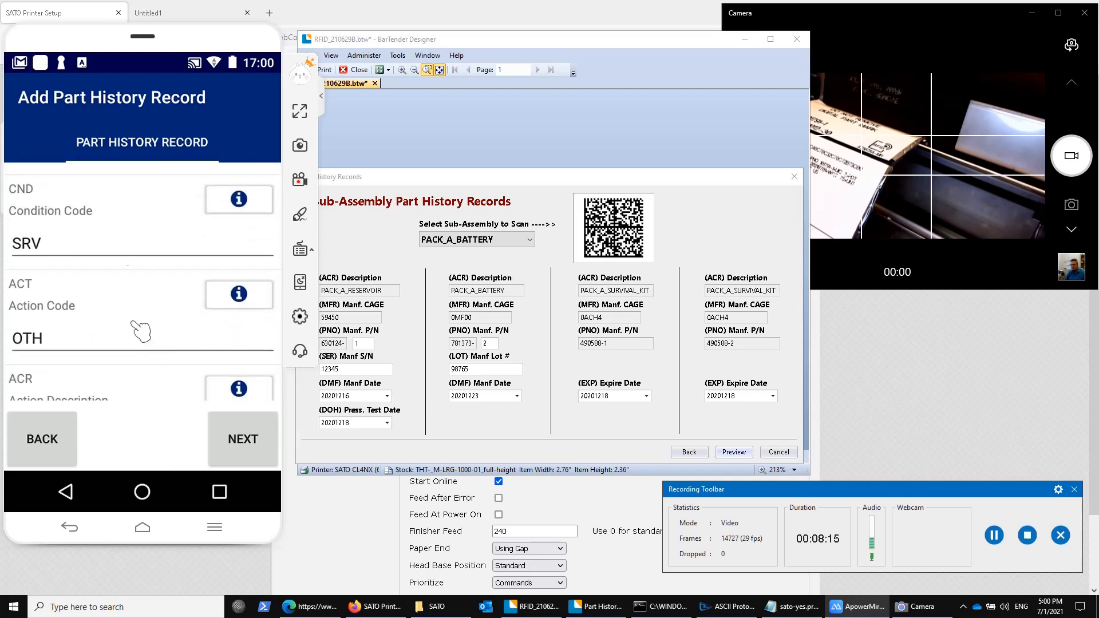
drag(140, 331, 131, 200)
drag(146, 364, 132, 265)
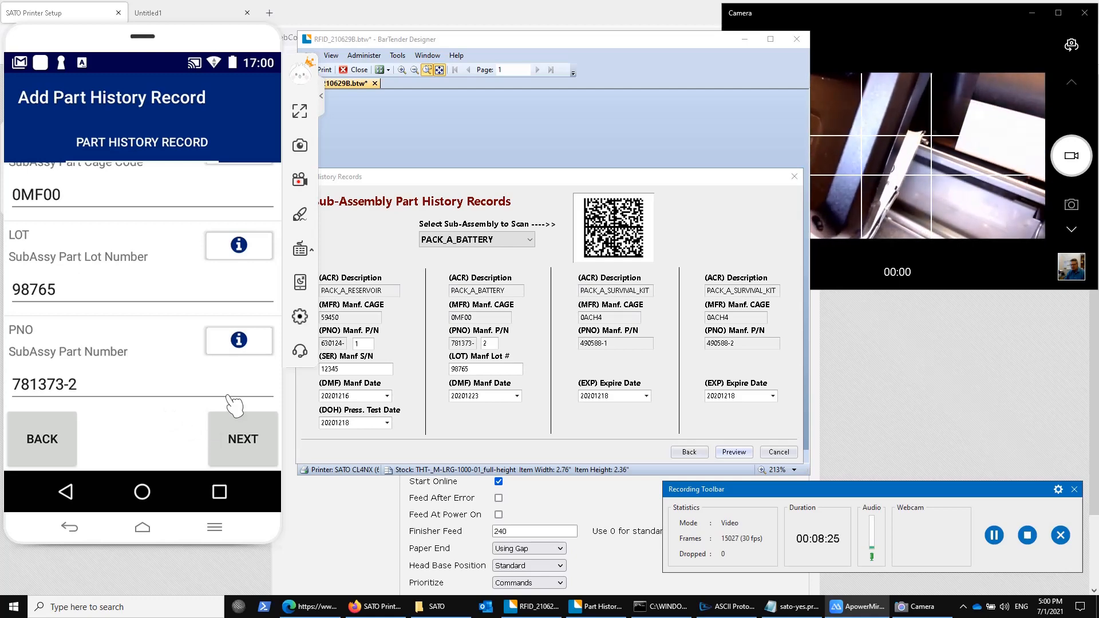
- Write the battery part history record to the tag and return to the tag data
click(241, 433)
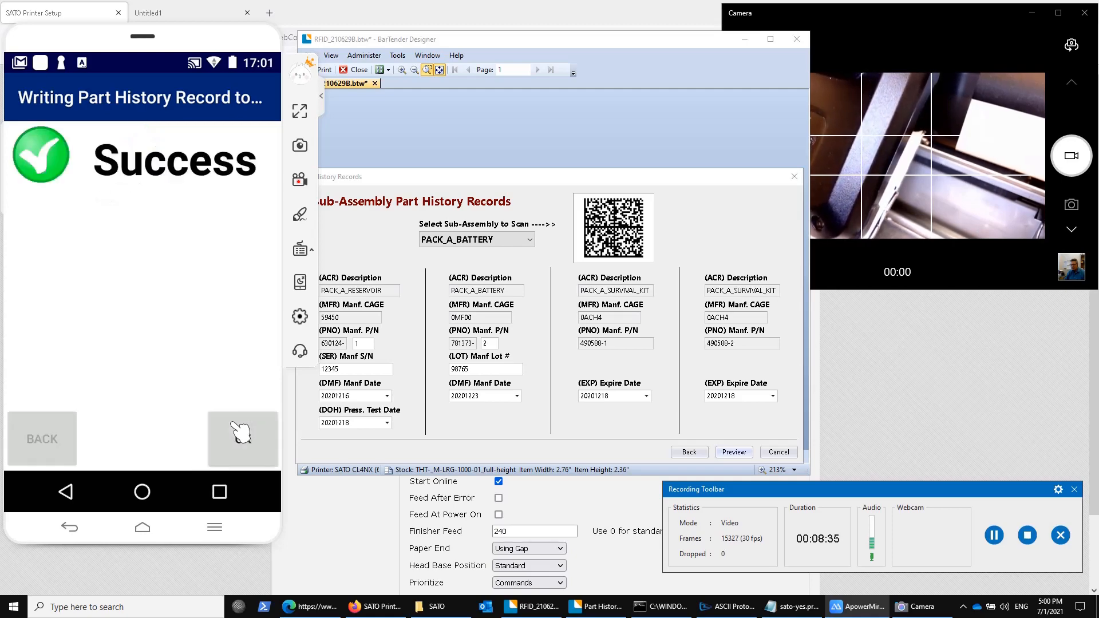
click(235, 425)
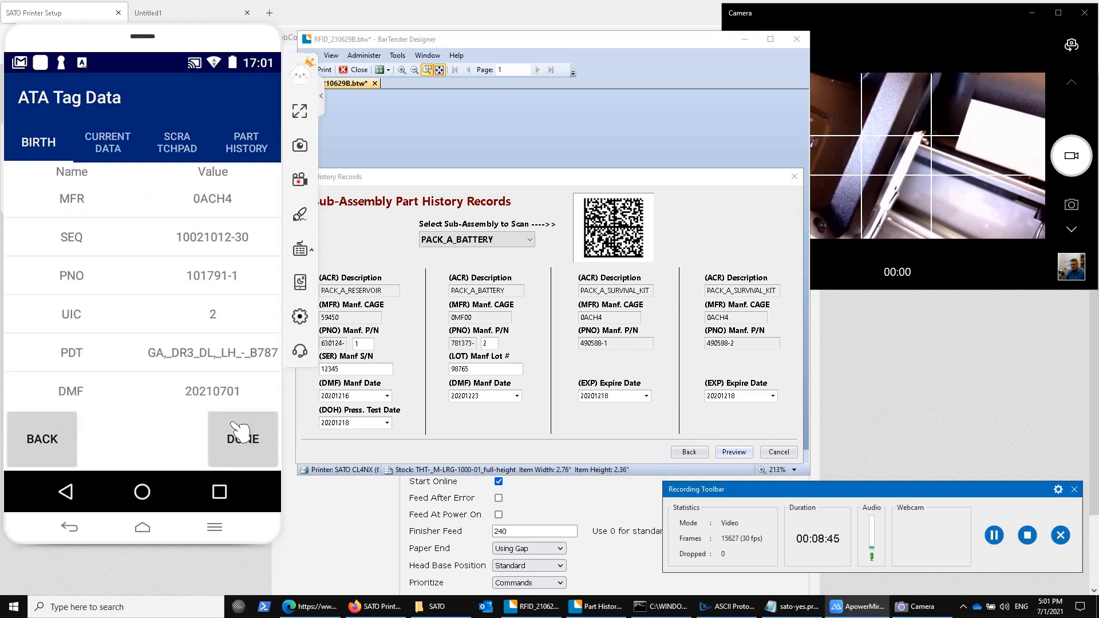
- Examine the battery and reservoir part history records stored on the tag
click(247, 143)
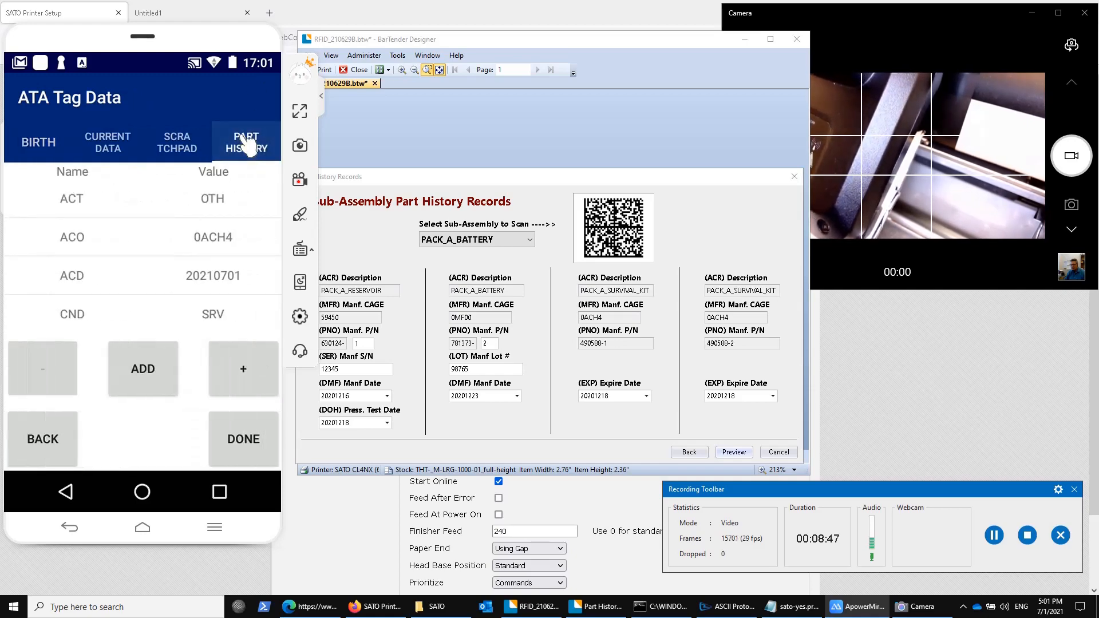
click(245, 372)
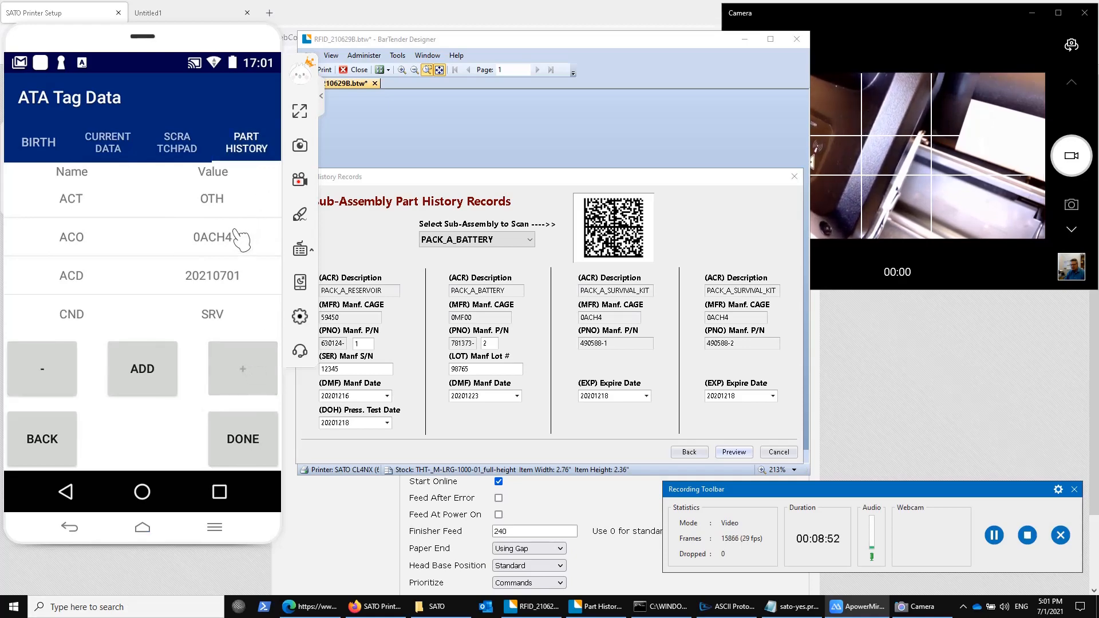
drag(185, 315, 186, 195)
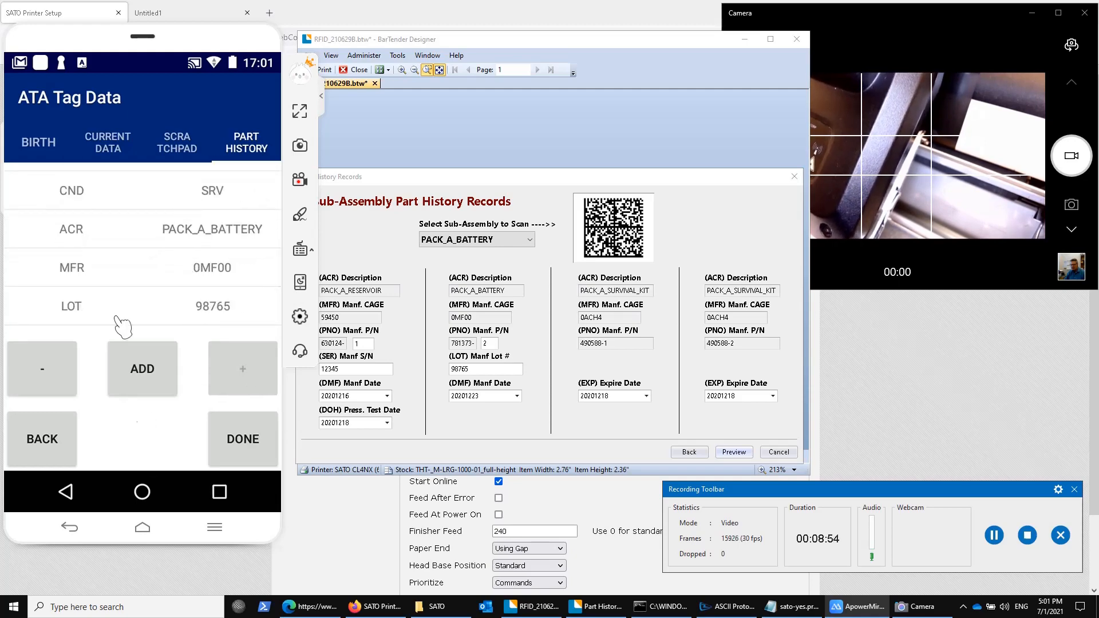
click(45, 366)
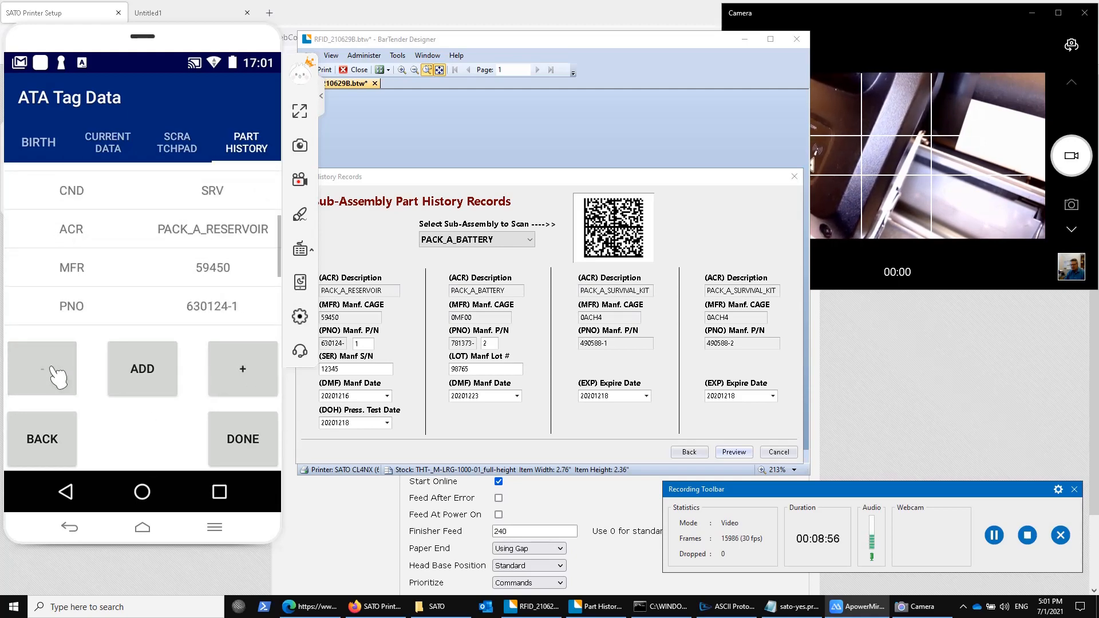
- Add a part history record with the SUBASSY: SURVIVAL KIT-1 PHR 2016 workflow and show the PACK_A_SURVIVAL_KIT-1 barcode in BarTender
click(265, 377)
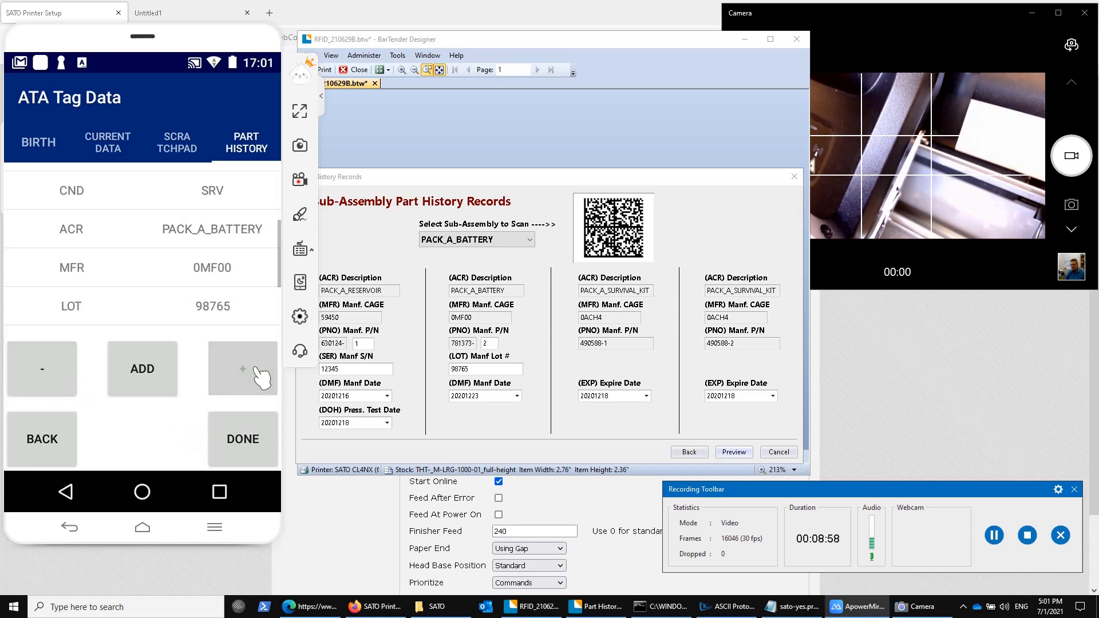
click(148, 391)
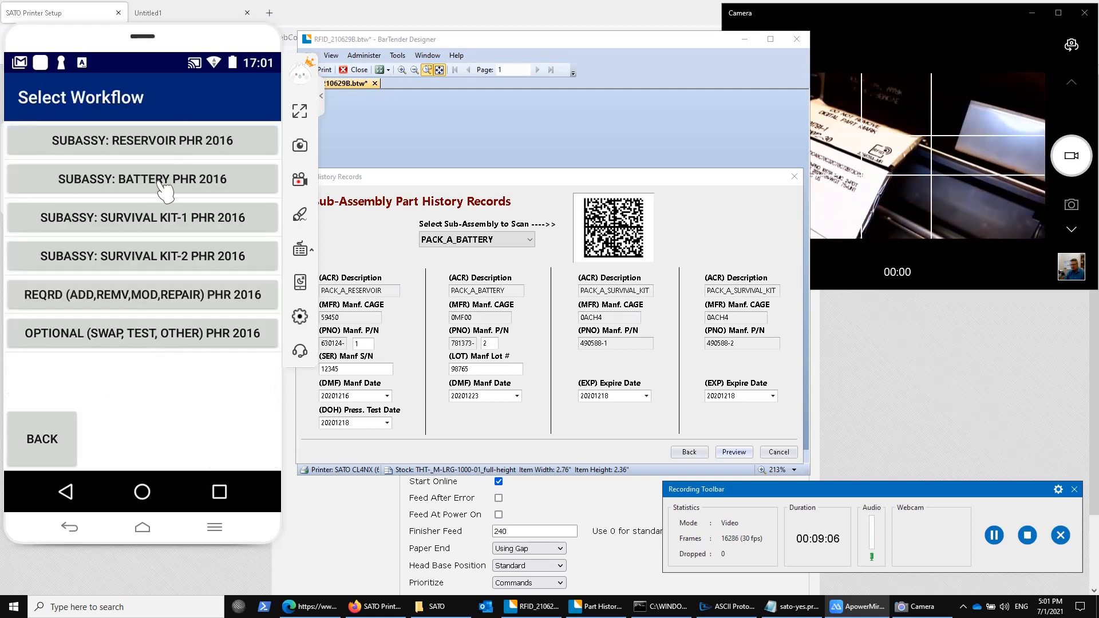
click(132, 216)
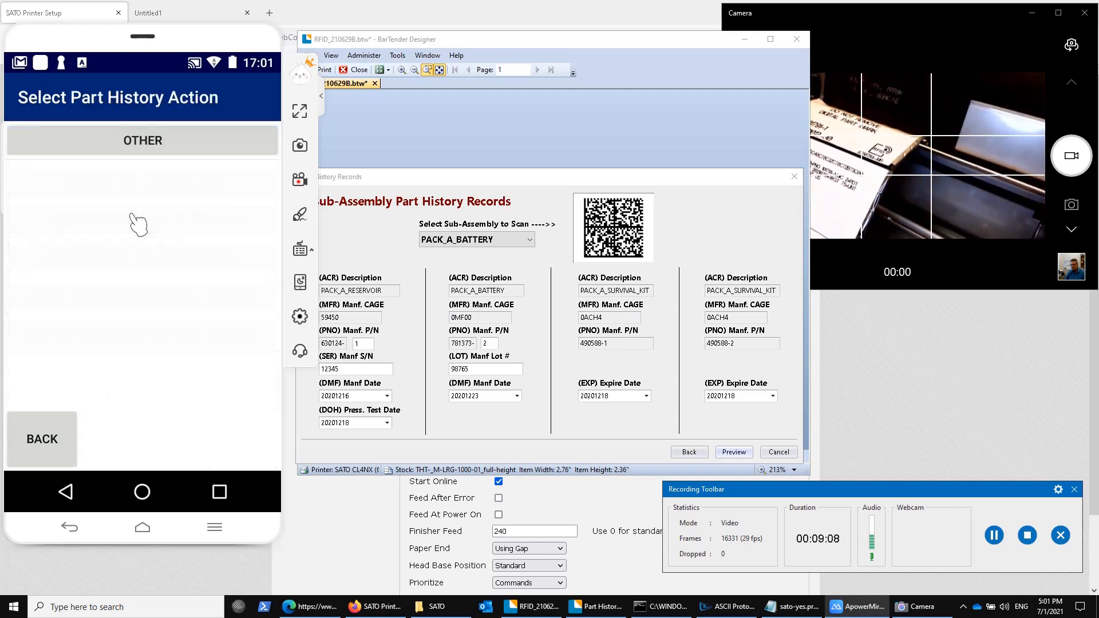
click(506, 238)
click(504, 277)
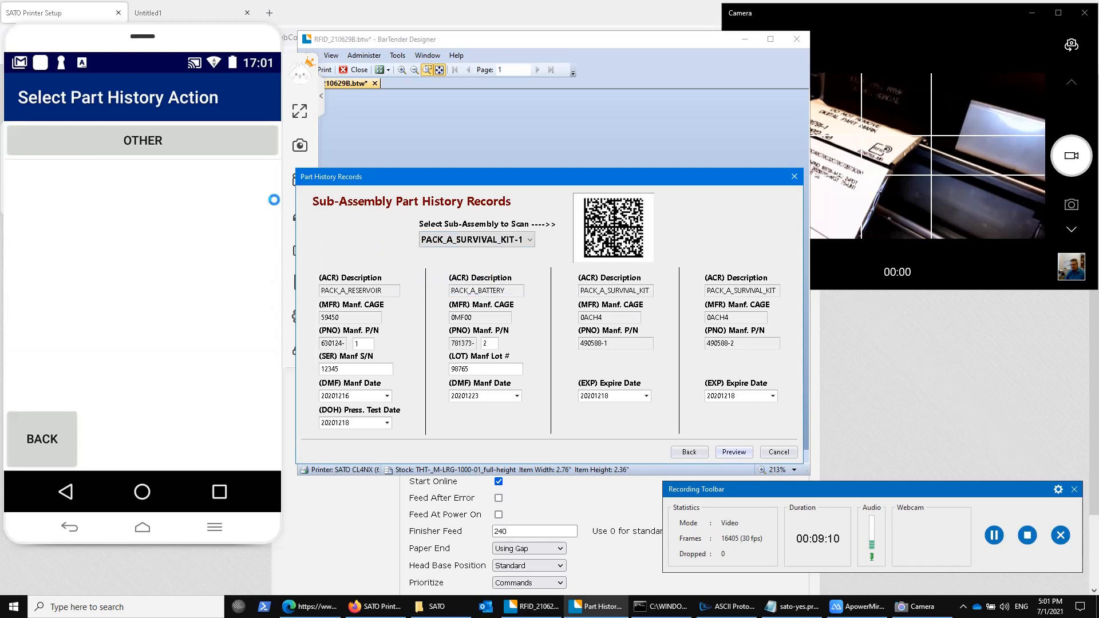
- Choose the OTHER action for the survival kit-1 record on the phone and review its filled-in fields down to the expiration date
click(151, 143)
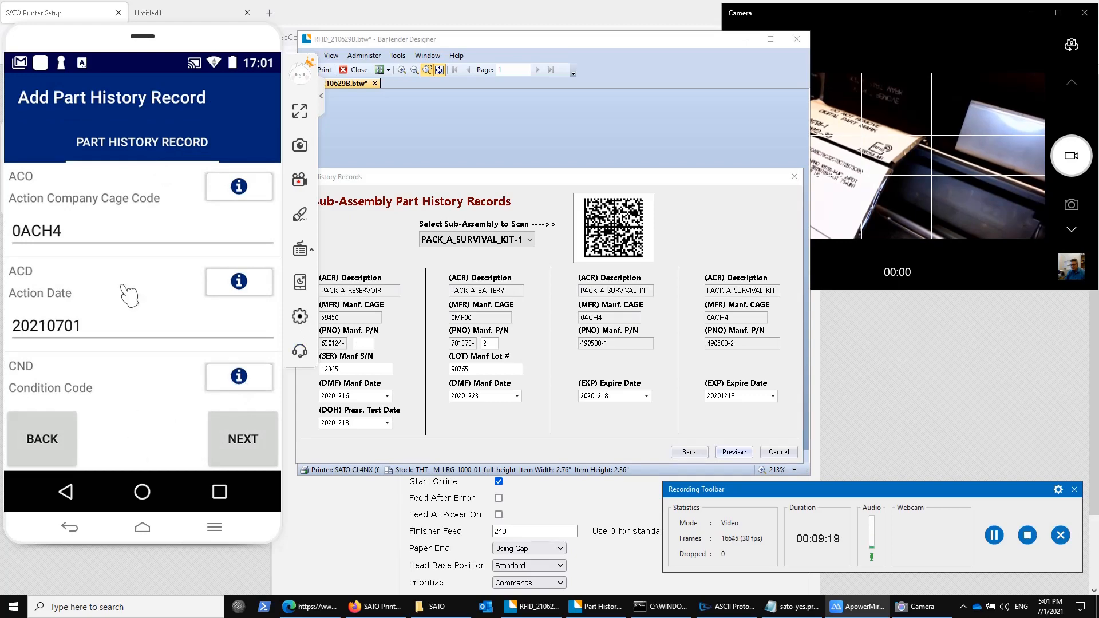
scroll(129, 357, down, 3)
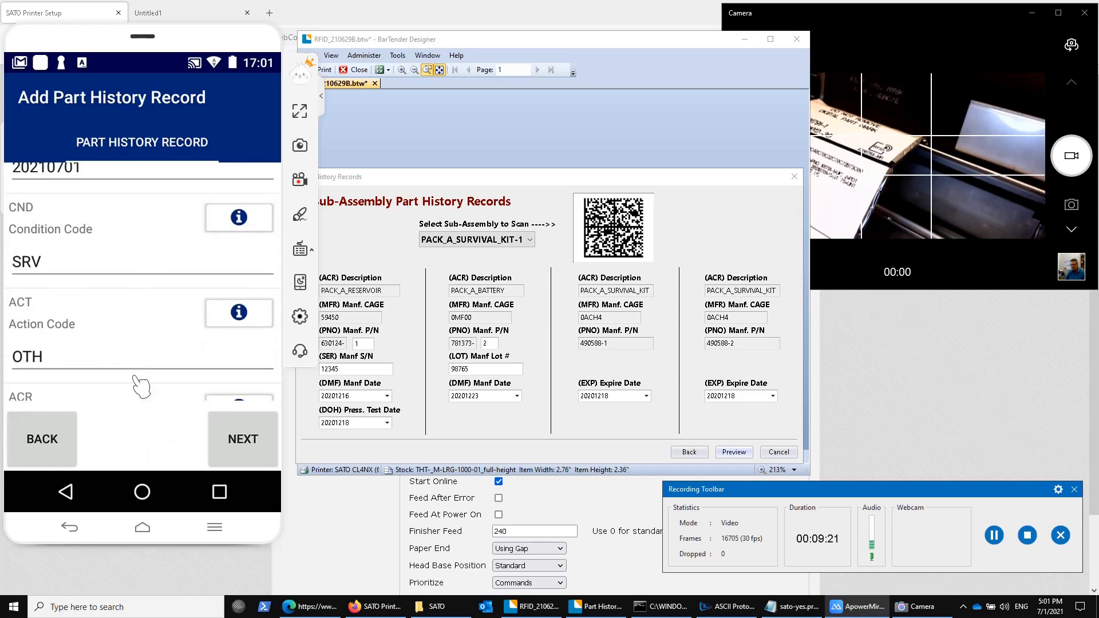
drag(140, 375, 140, 211)
drag(155, 375, 148, 226)
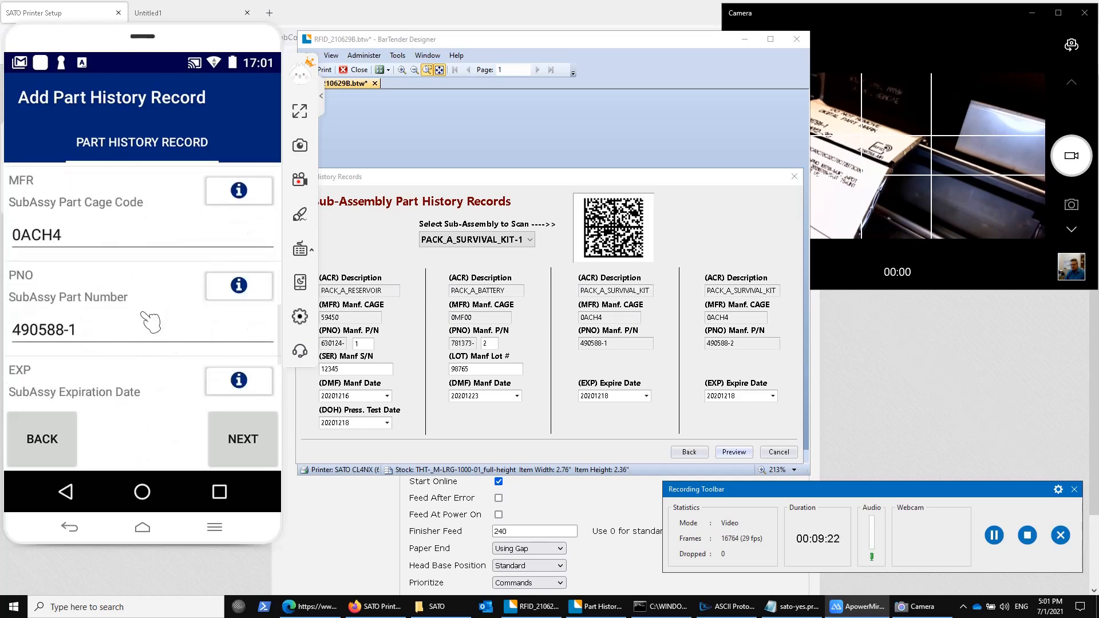
drag(150, 322, 148, 224)
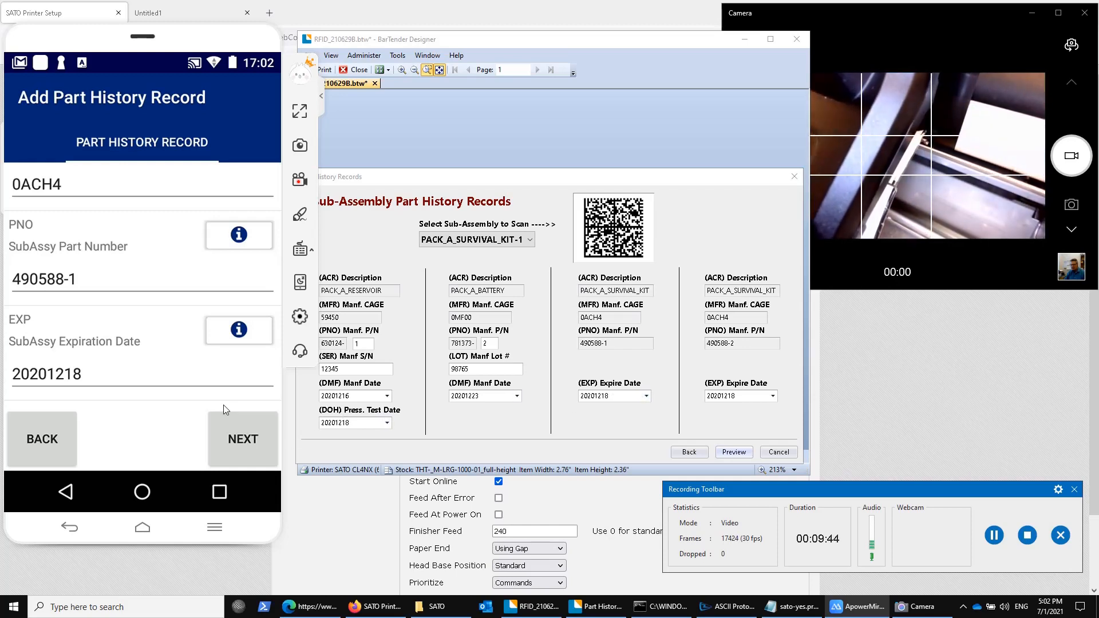
- Write the survival kit-1 record to the tag, reread the tag and check the record in its part history
click(250, 458)
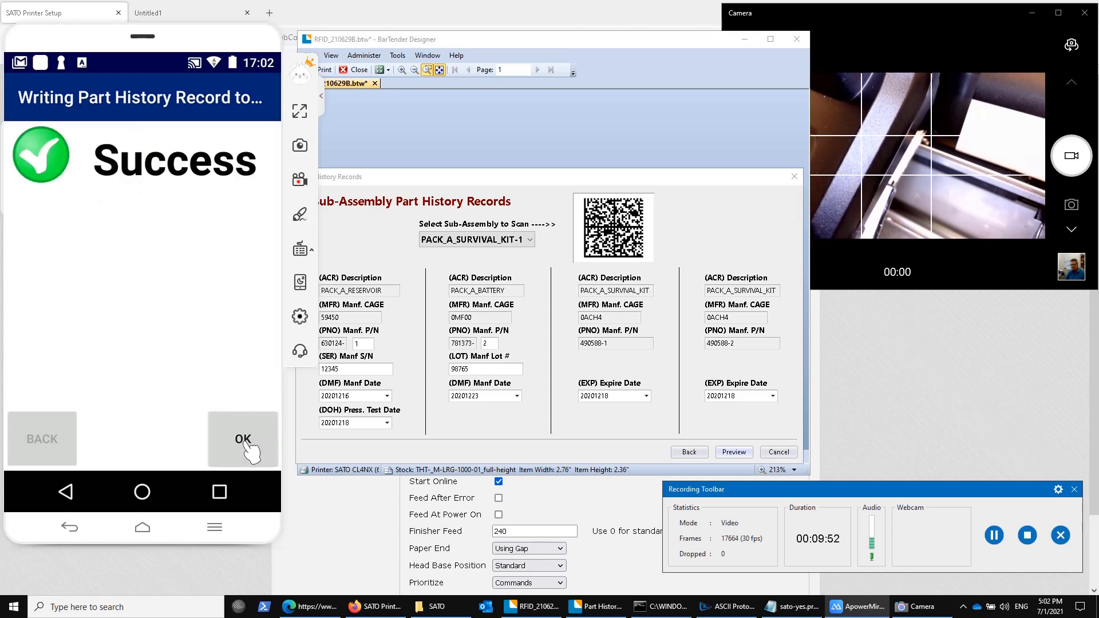
click(247, 444)
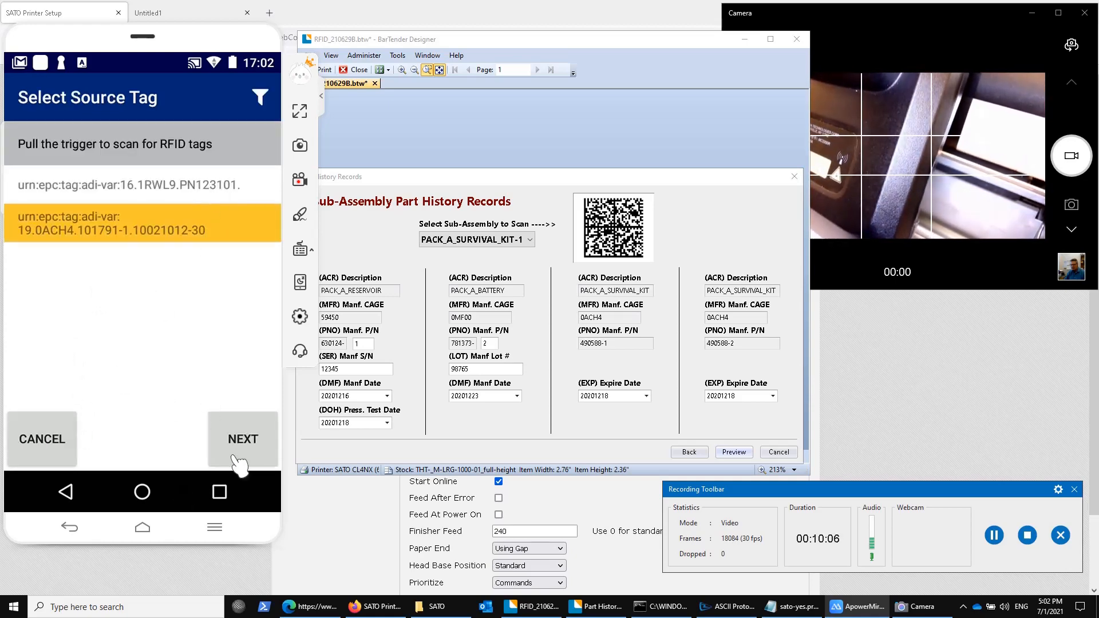
click(248, 442)
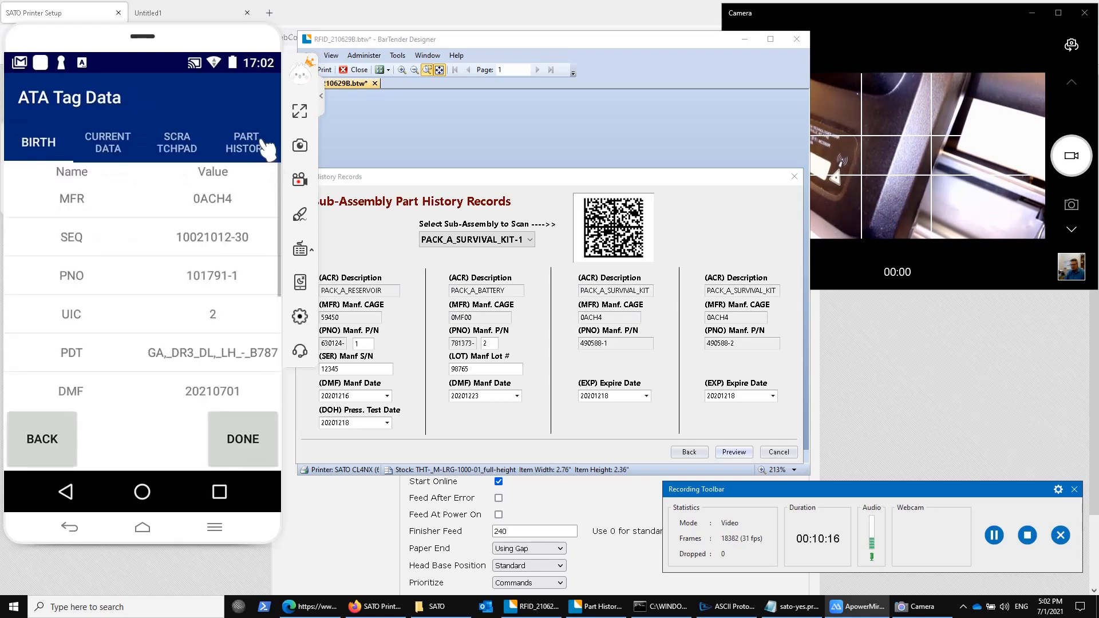
click(264, 148)
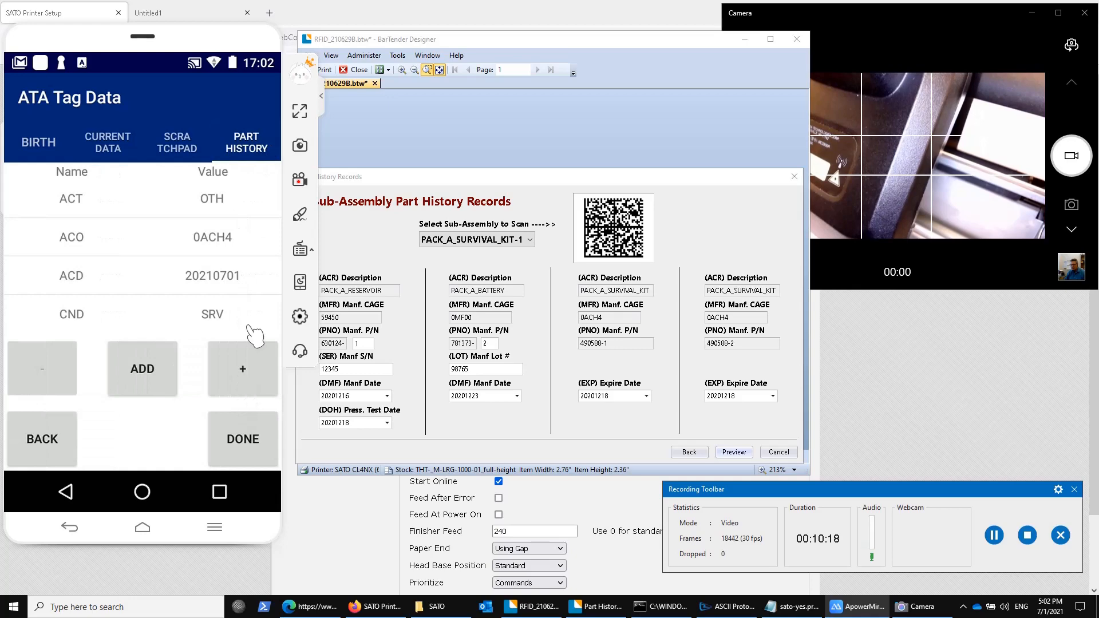
scroll(252, 337, down, 3)
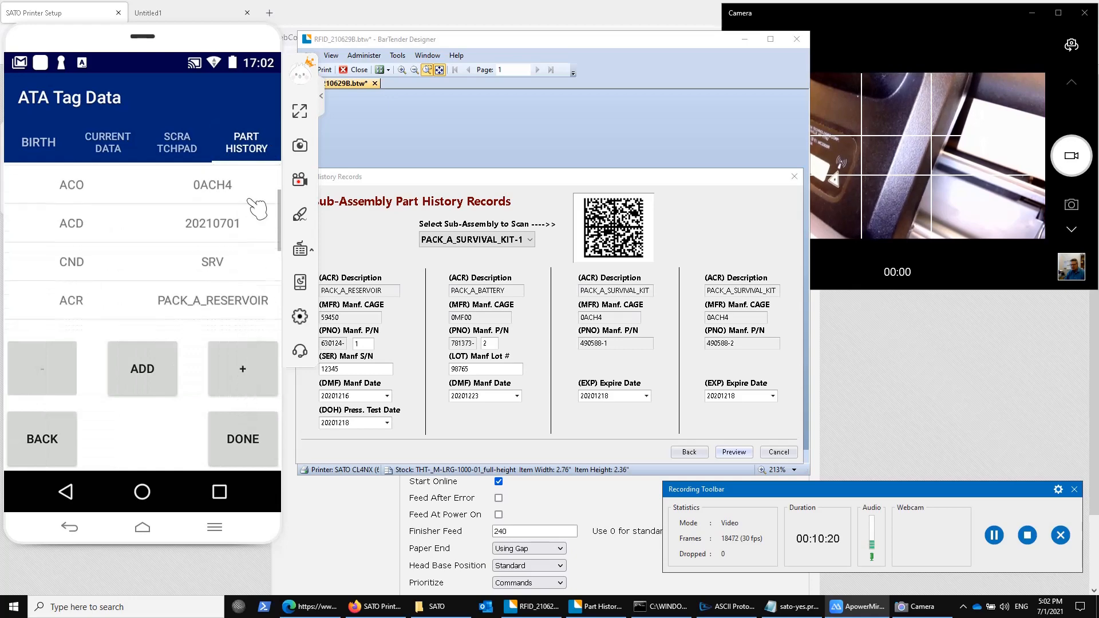
click(245, 363)
click(245, 369)
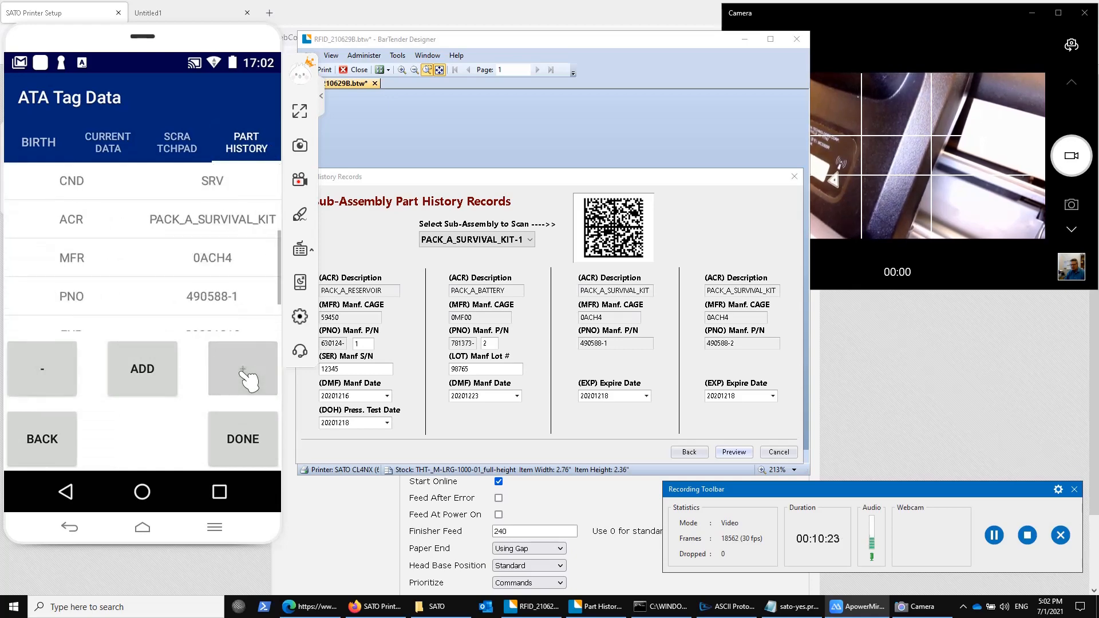
- Add a SUBASSY: SURVIVAL KIT-2 PHR 2016 record with the OTHER action and show the PACK_A_SURVIVAL_KIT-2 barcode in BarTender
click(154, 377)
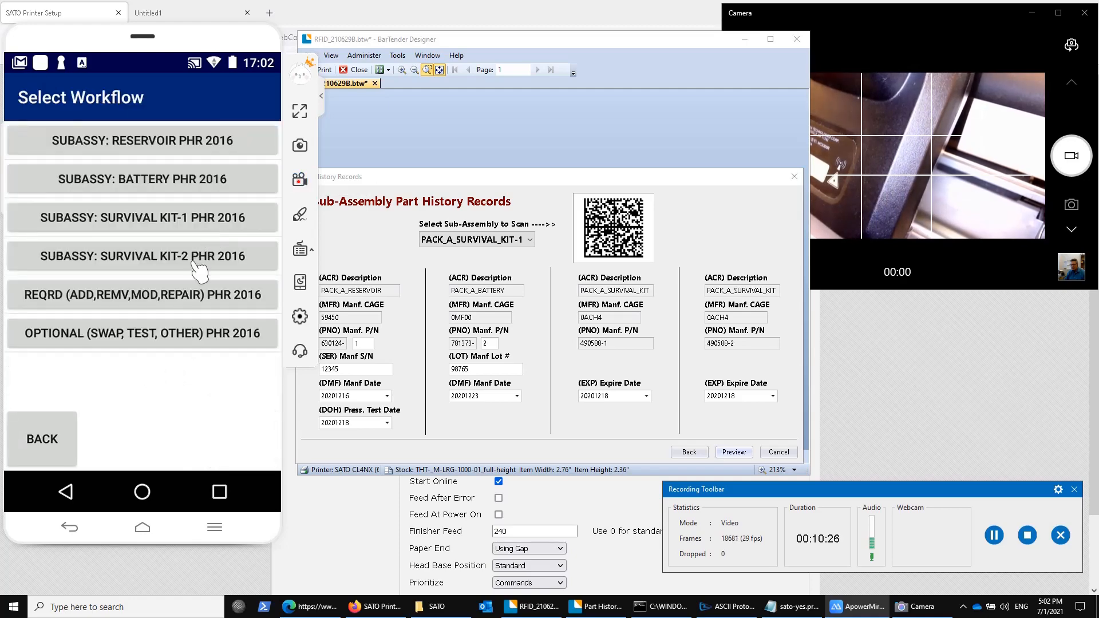
click(202, 263)
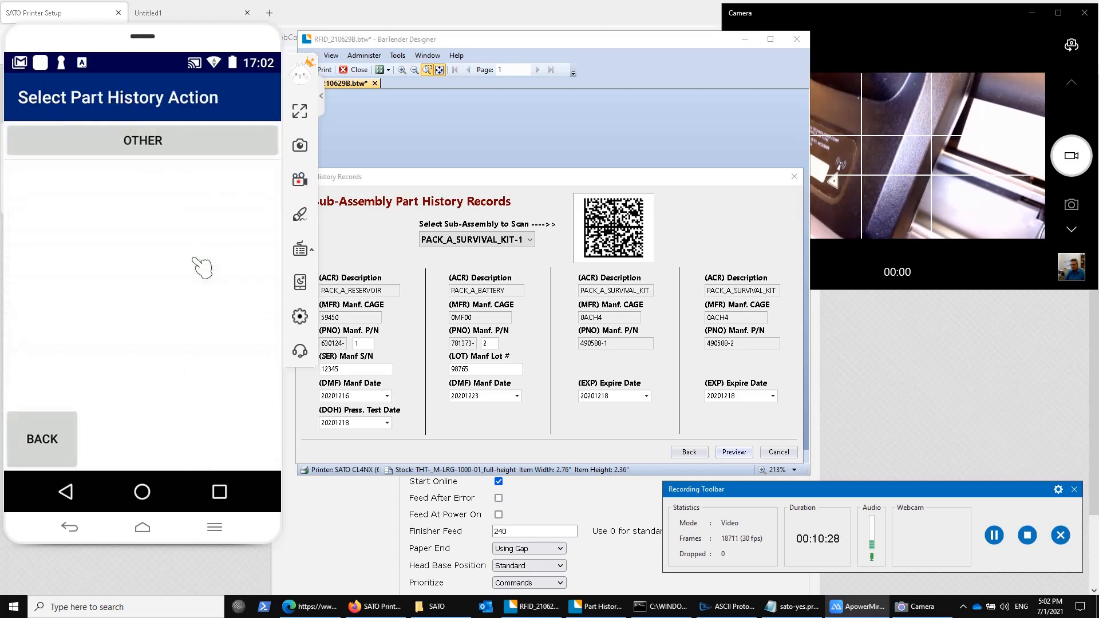
click(162, 147)
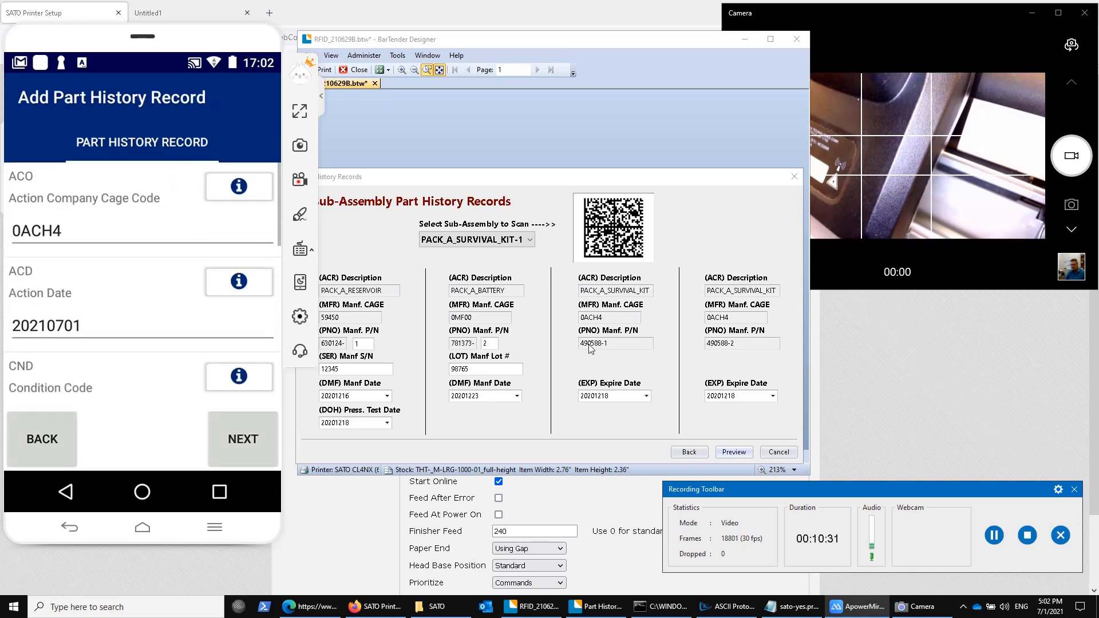
click(504, 239)
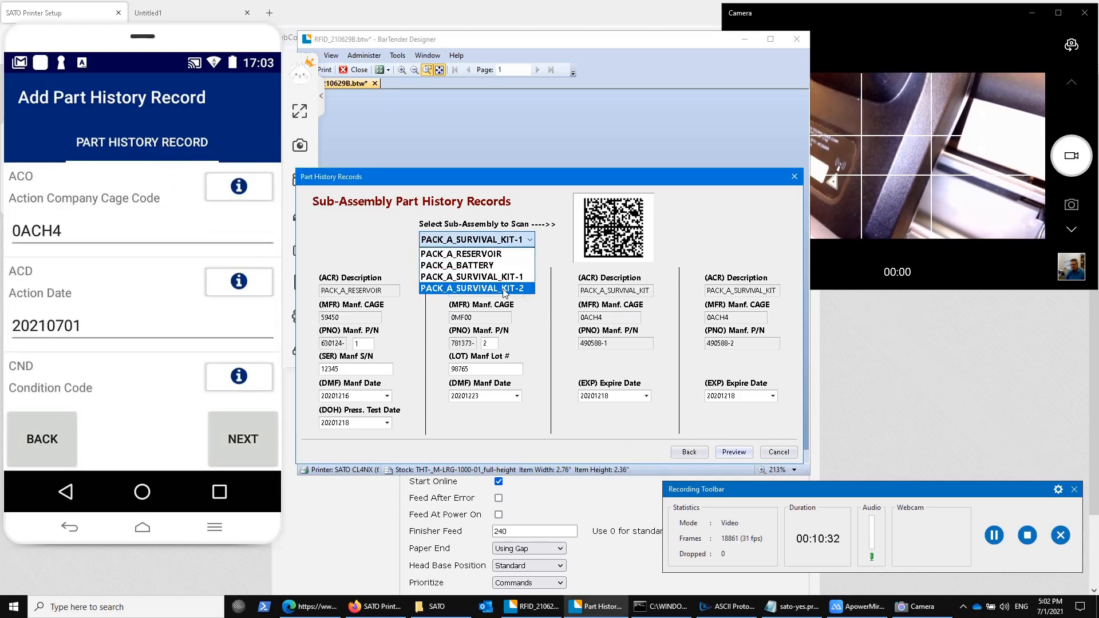
click(504, 289)
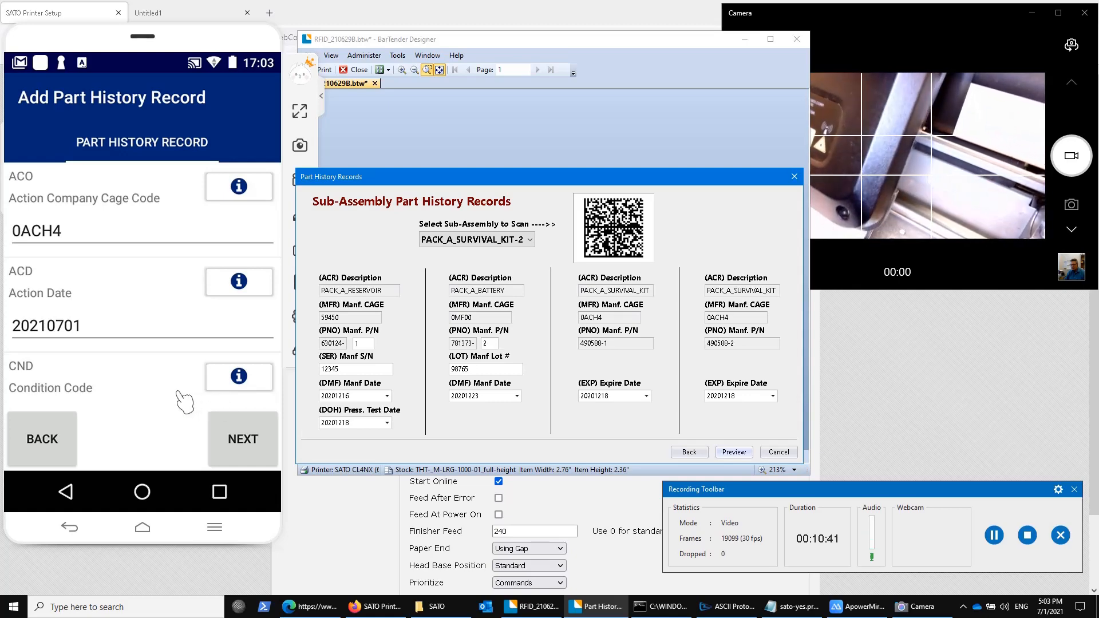
- Review the survival kit-2 record's fields on the phone and write the record to the tag
drag(183, 387, 167, 197)
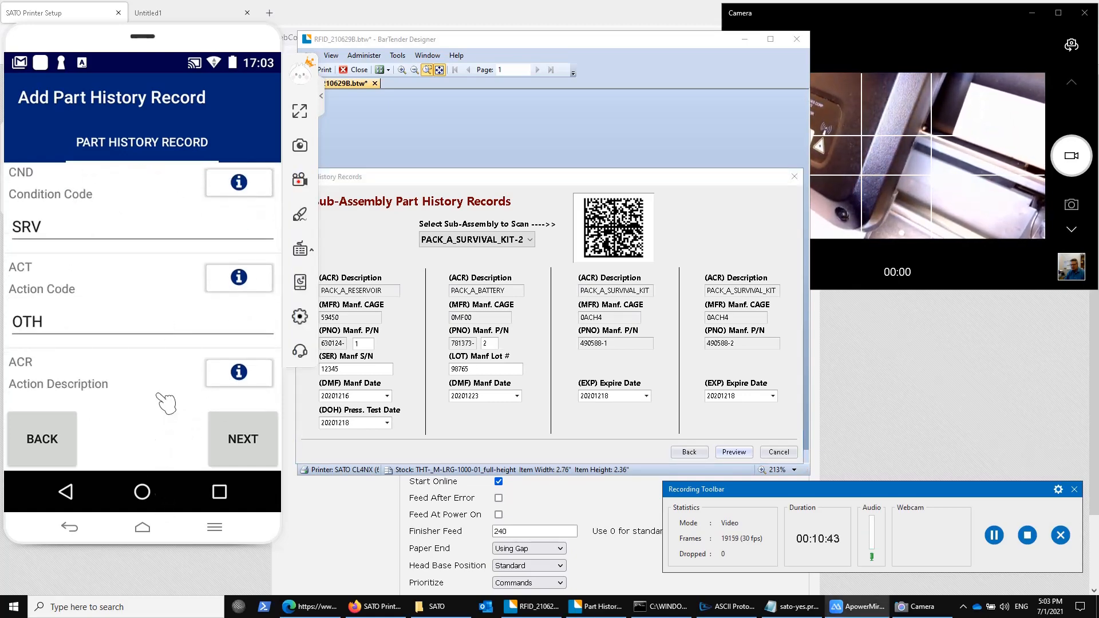
drag(166, 404, 152, 225)
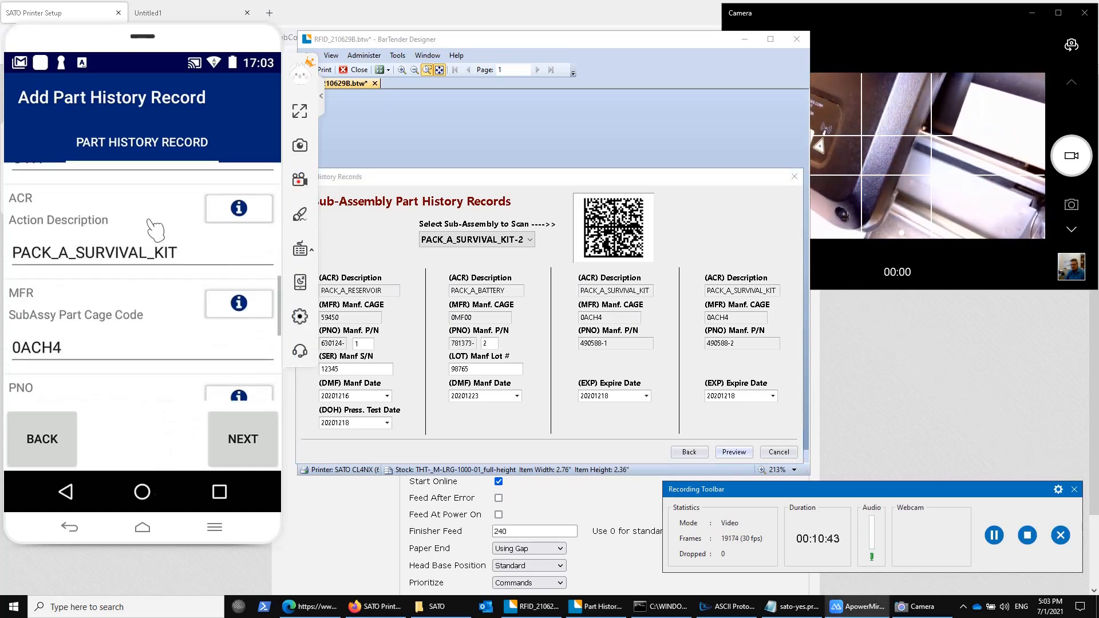
click(256, 444)
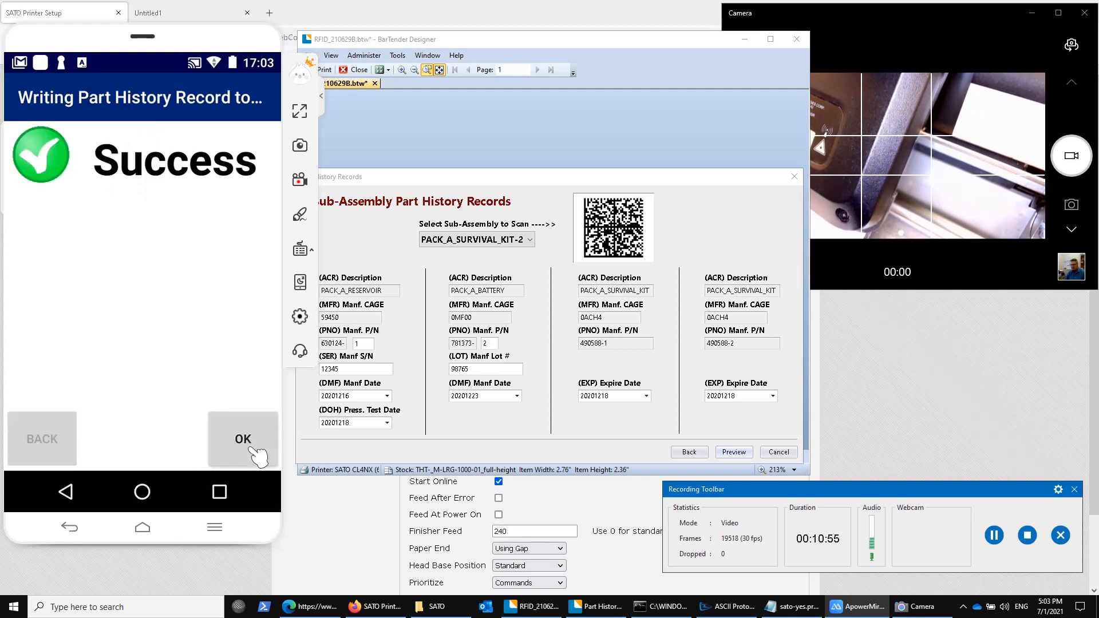
click(253, 450)
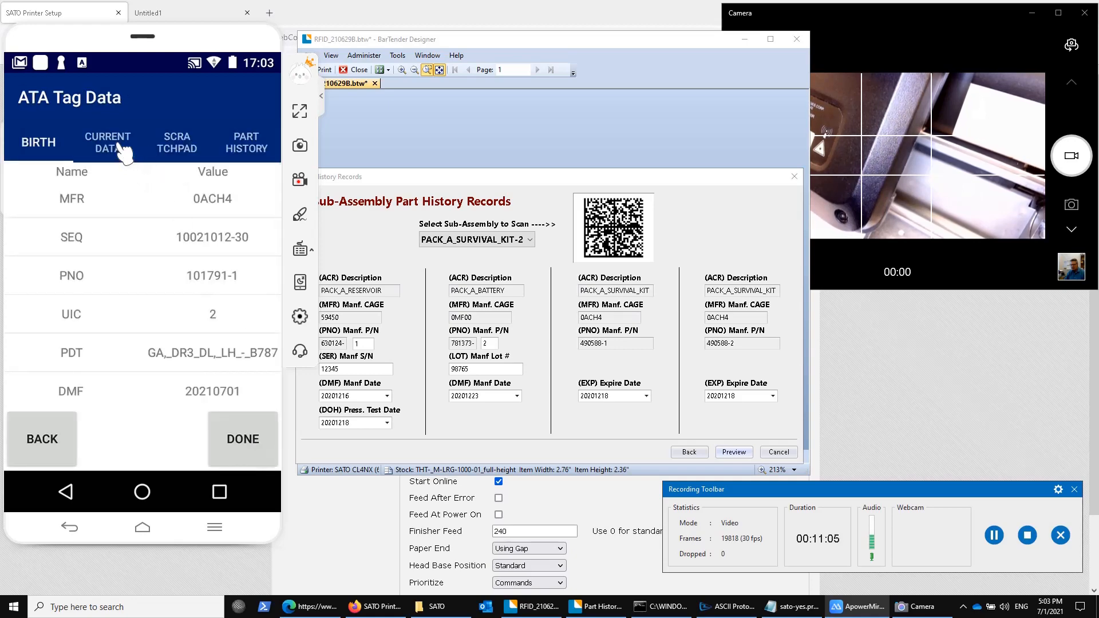
- Examine the tag's current data, scratchpad and part history records, comparing the two survival kit part numbers, and finish with the tag data
click(123, 151)
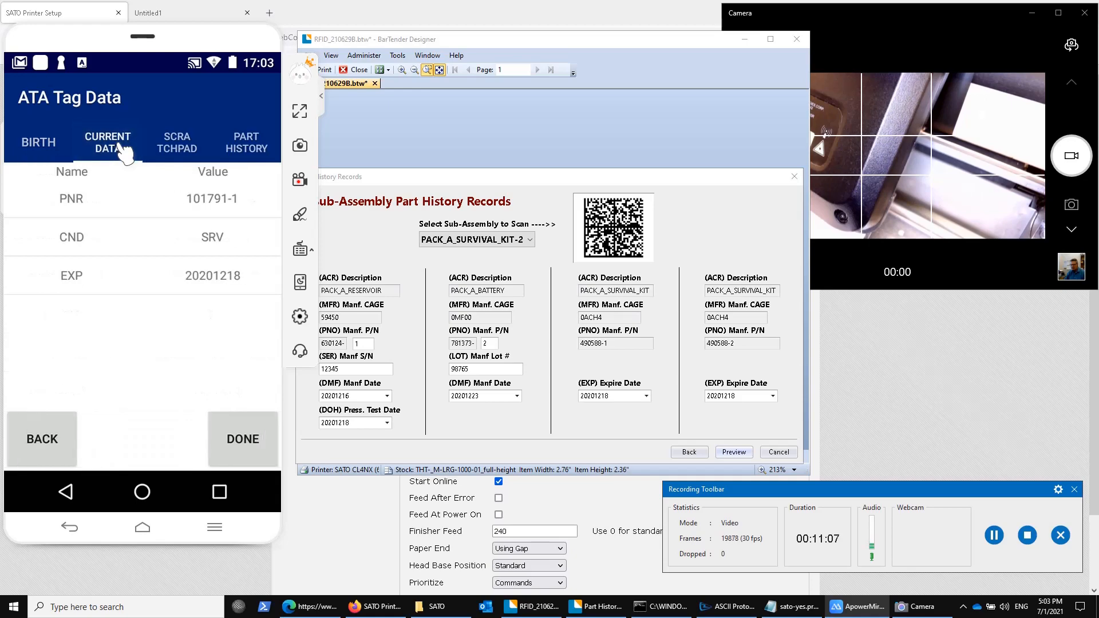
click(173, 155)
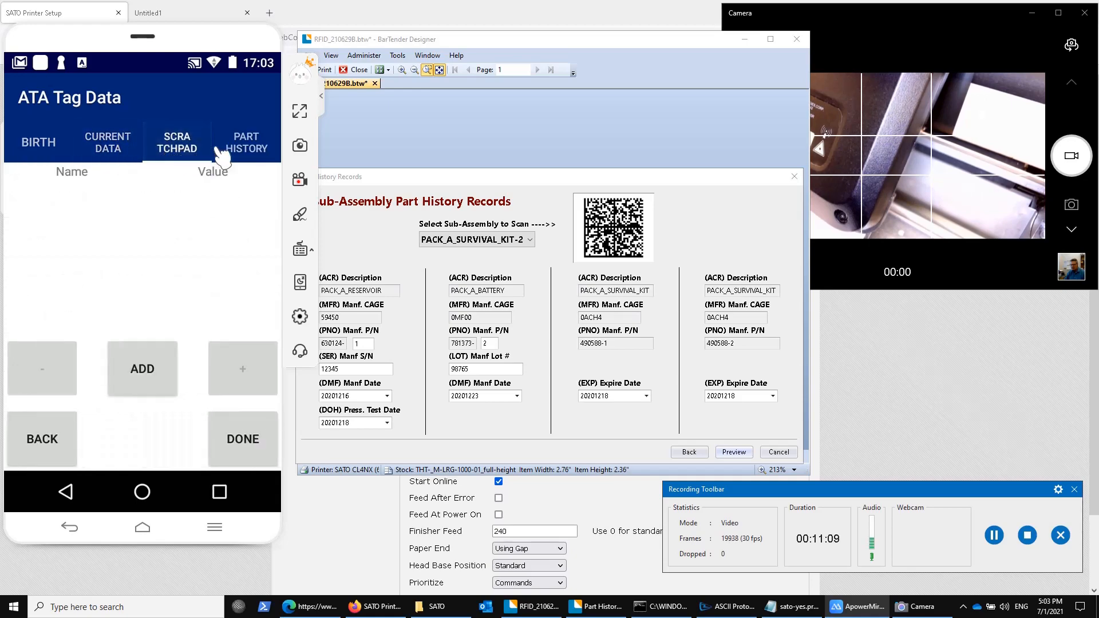
click(245, 150)
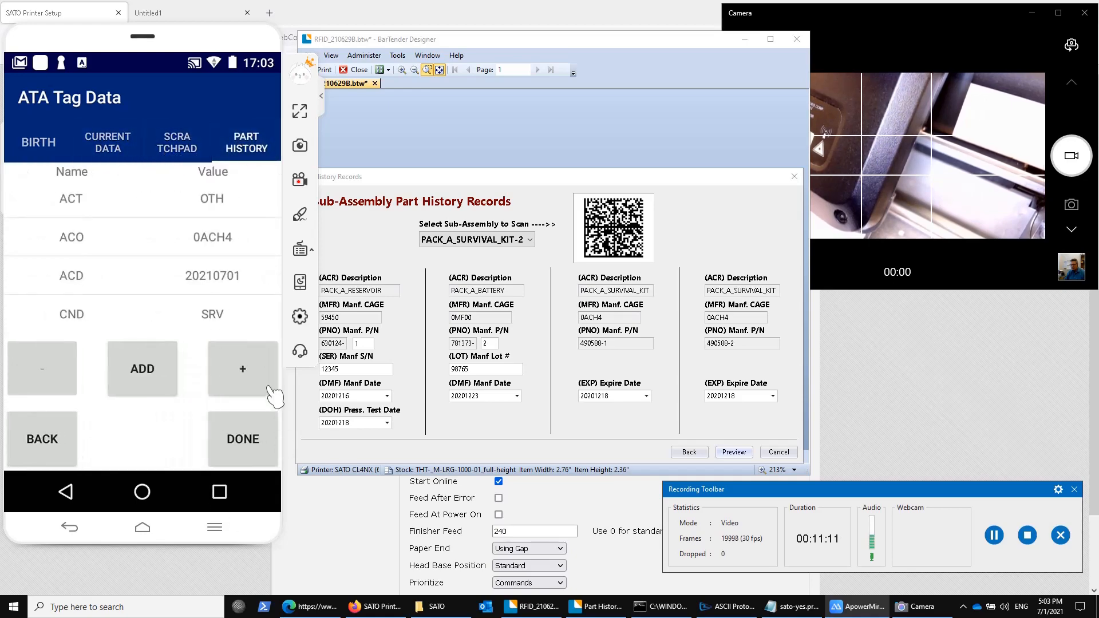
drag(241, 291, 240, 197)
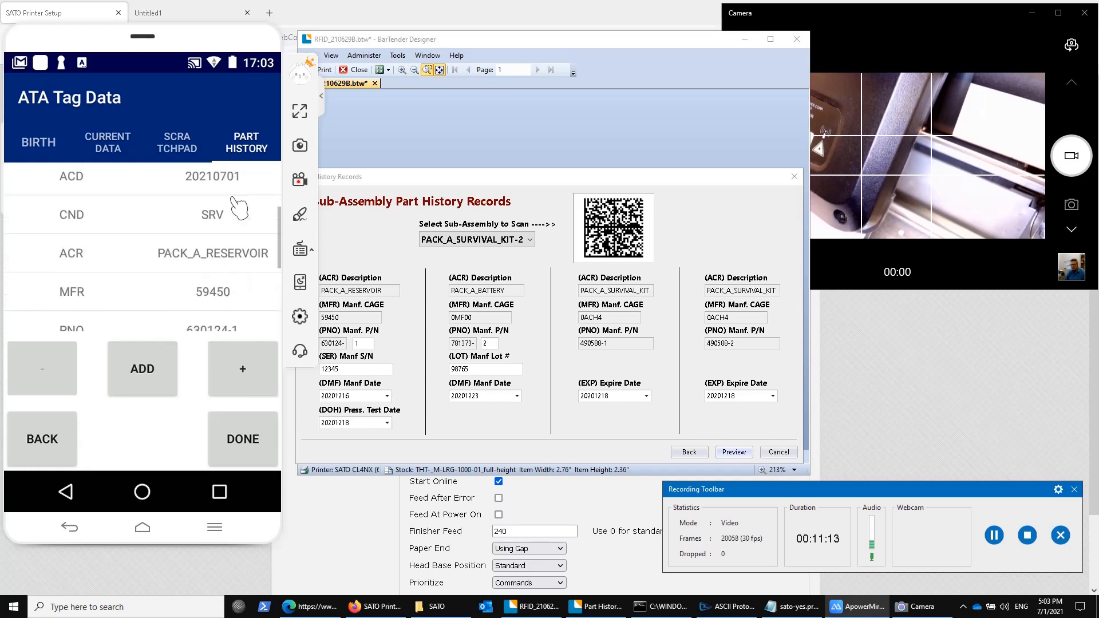
click(255, 375)
click(255, 375)
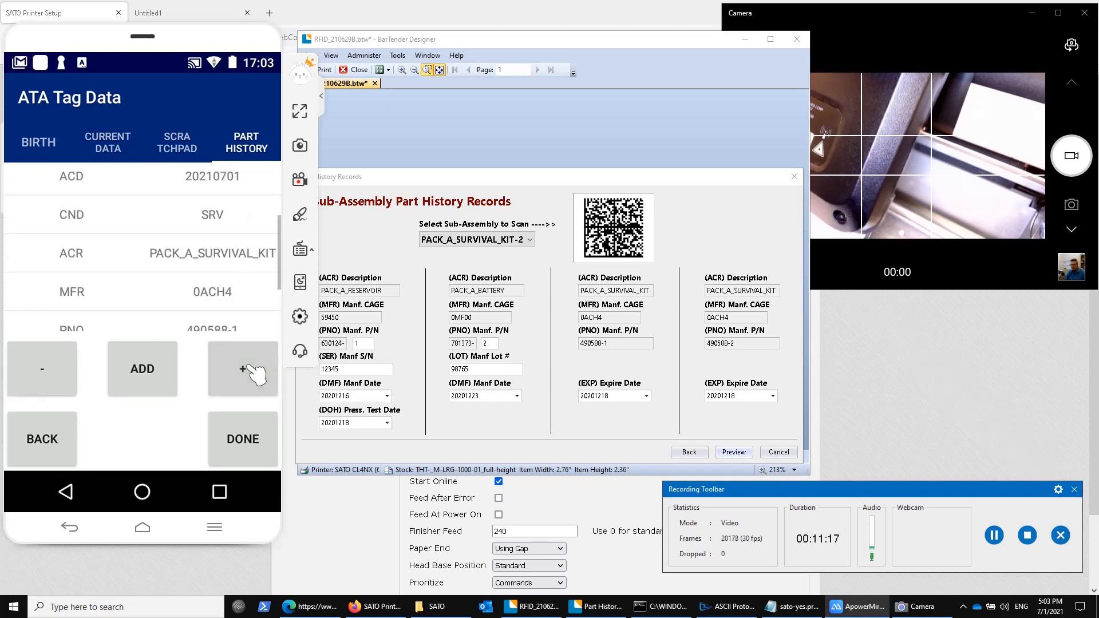
click(255, 375)
drag(246, 290, 252, 264)
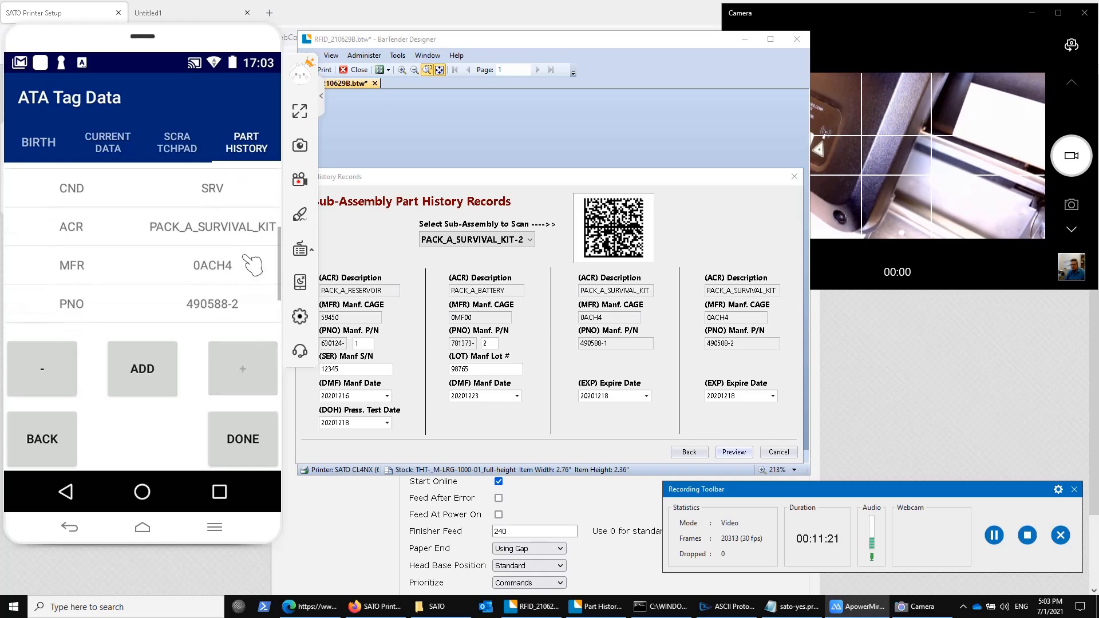
click(38, 372)
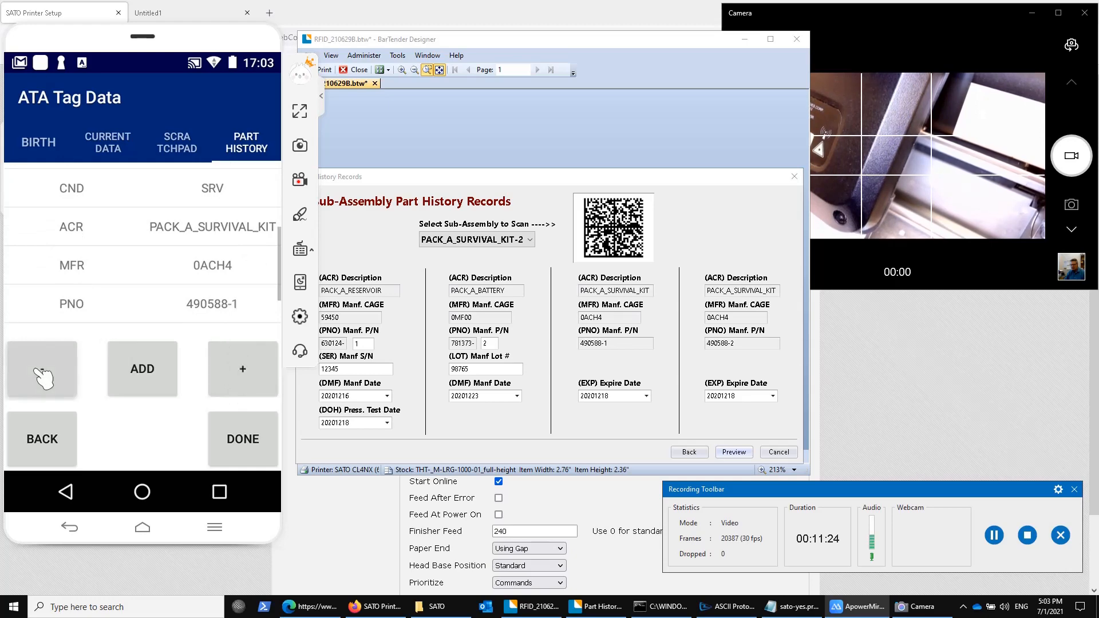
click(249, 371)
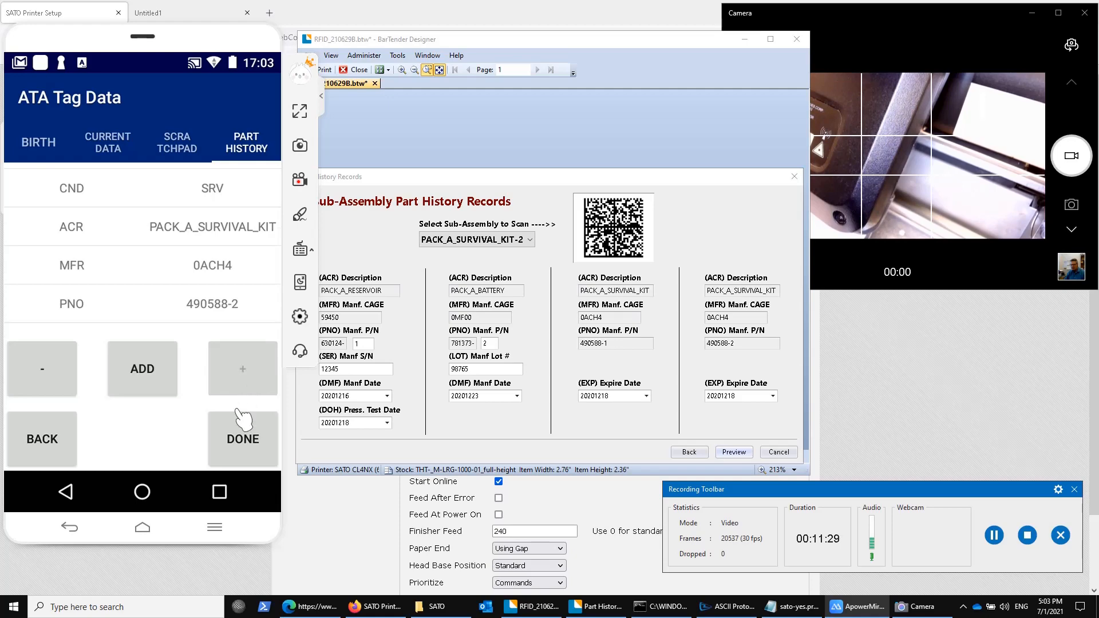
click(243, 441)
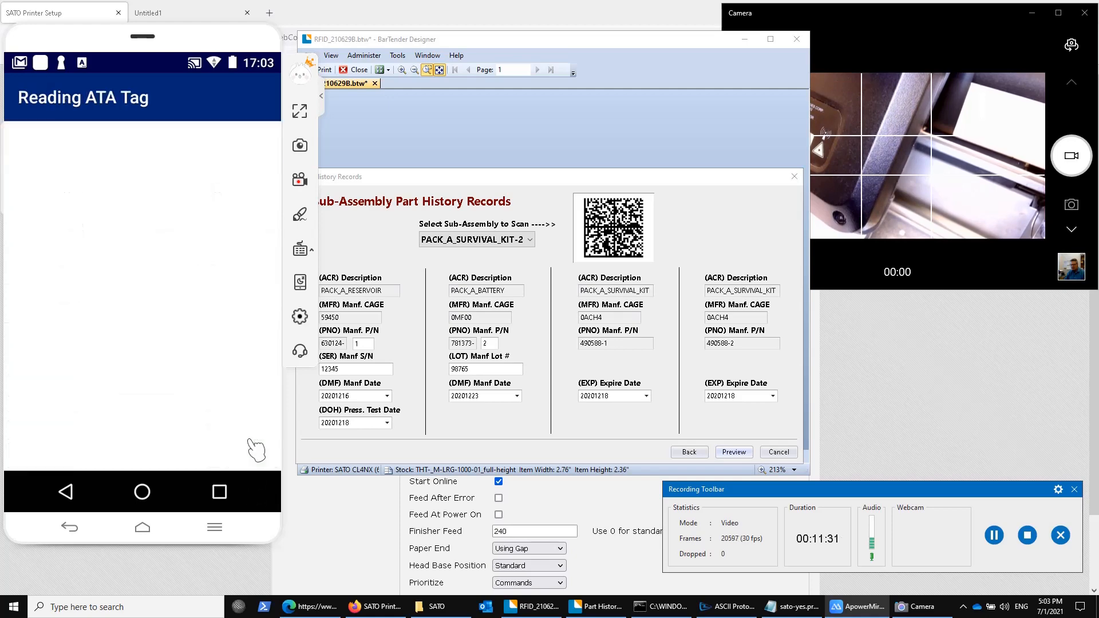
click(251, 441)
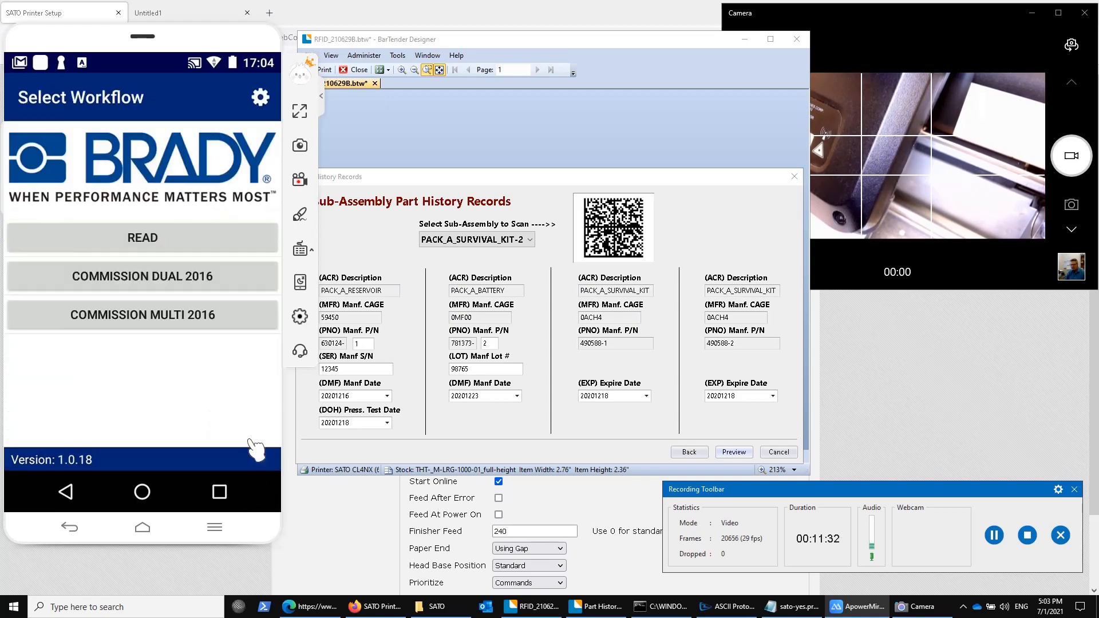